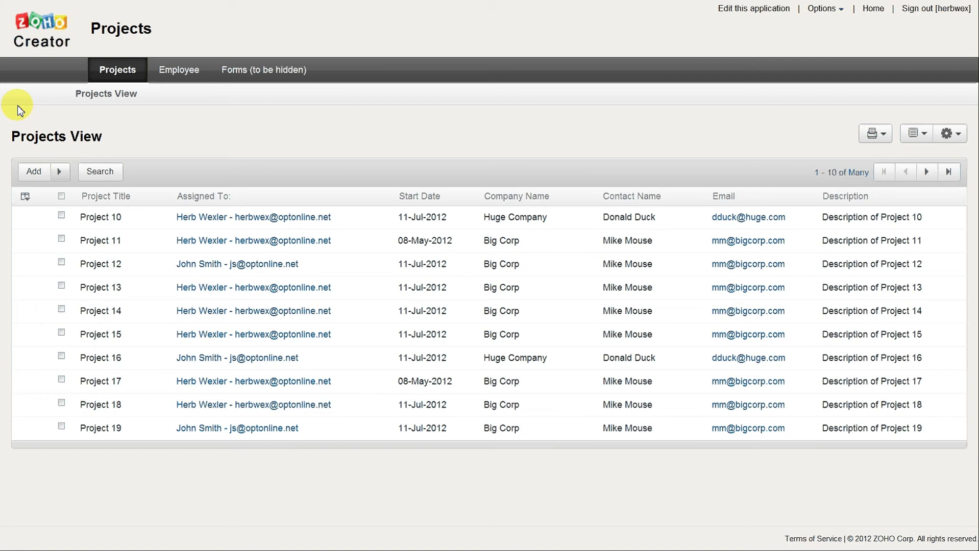
Step: Show the total record count of the Projects View and go to the next page of records
{"action": "mouse_move", "coordinate": [130, 220]}
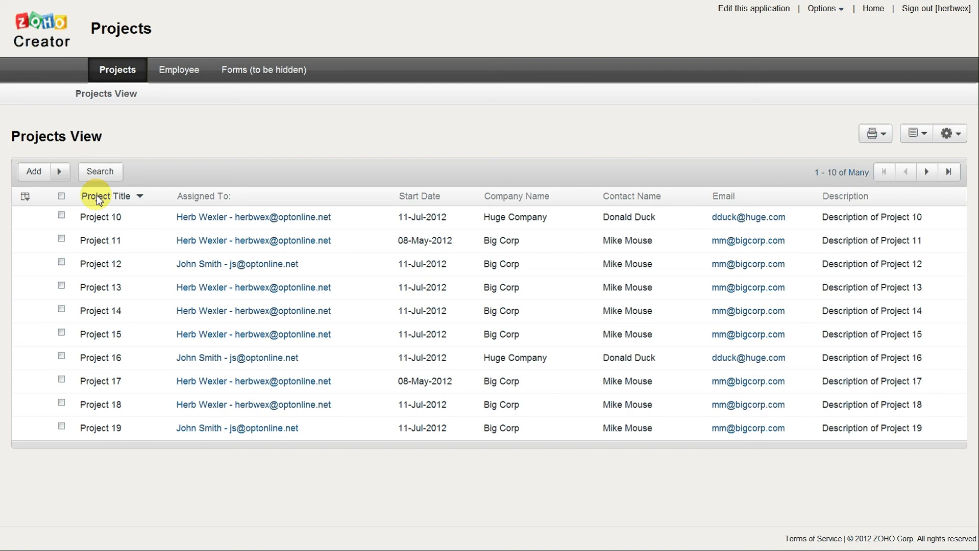
{"action": "mouse_move", "coordinate": [29, 264]}
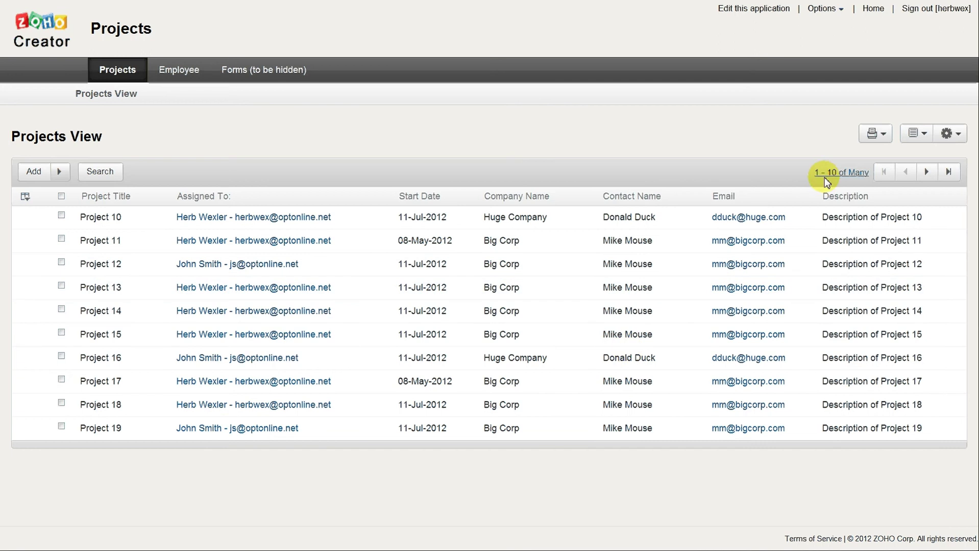
{"action": "left_click", "coordinate": [856, 173]}
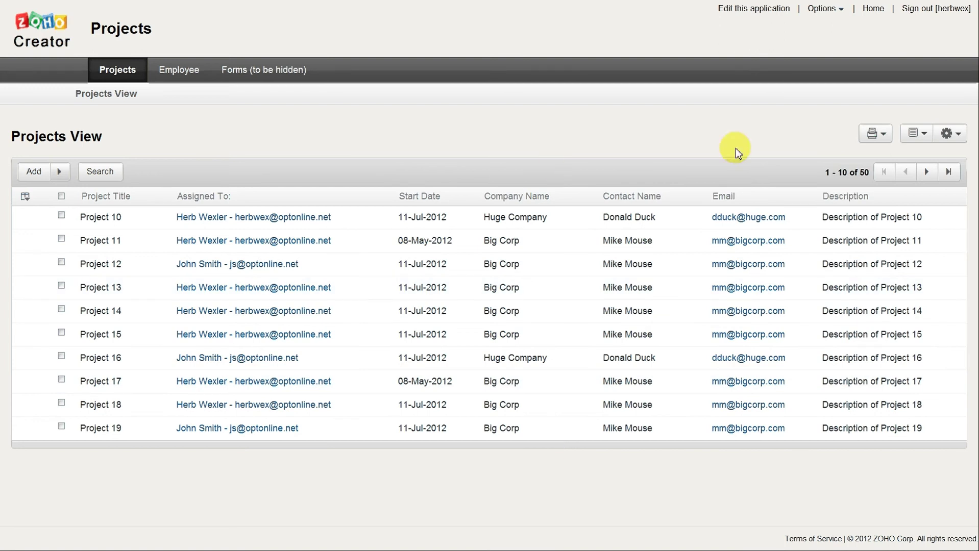
{"action": "left_click", "coordinate": [928, 171]}
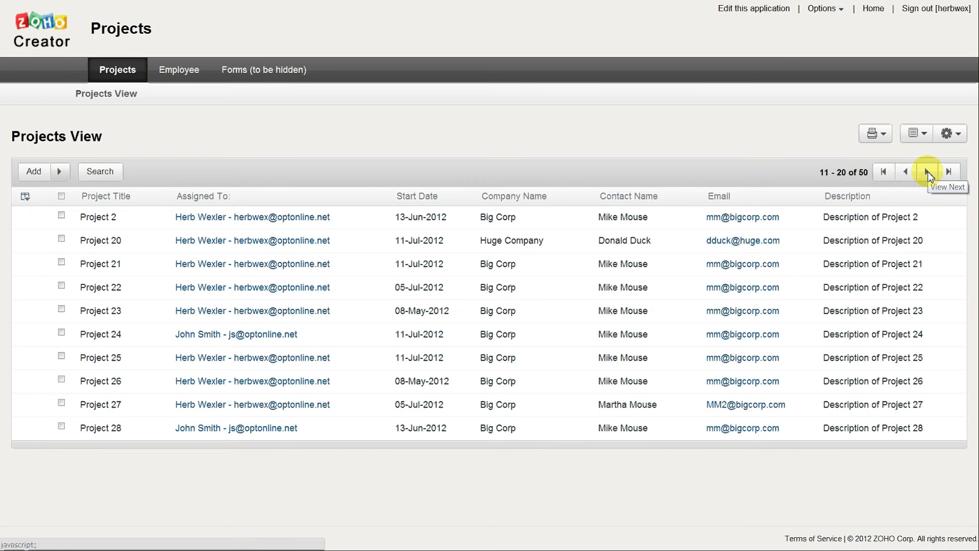
Step: Set the Projects View to display 200 records per page and look through the longer list
{"action": "left_click", "coordinate": [927, 134]}
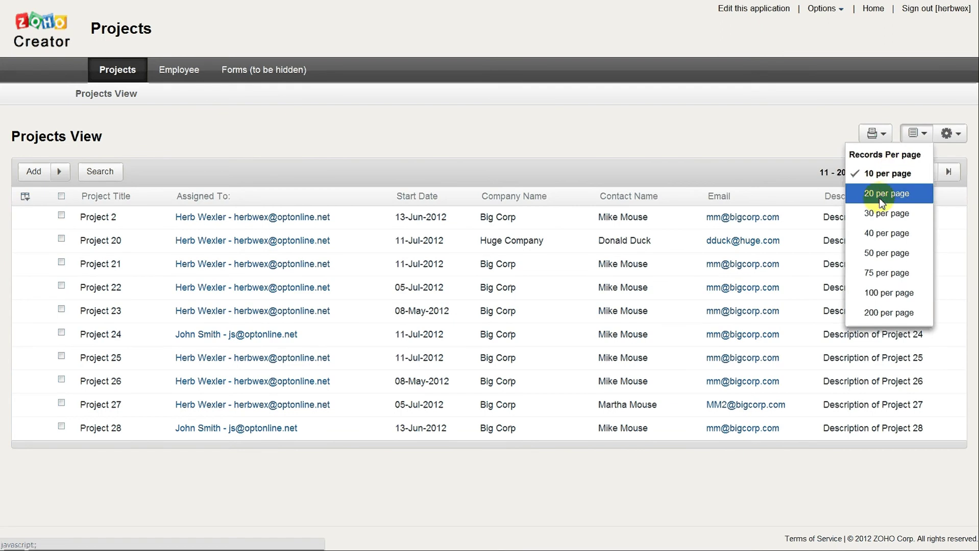
{"action": "left_click", "coordinate": [898, 323]}
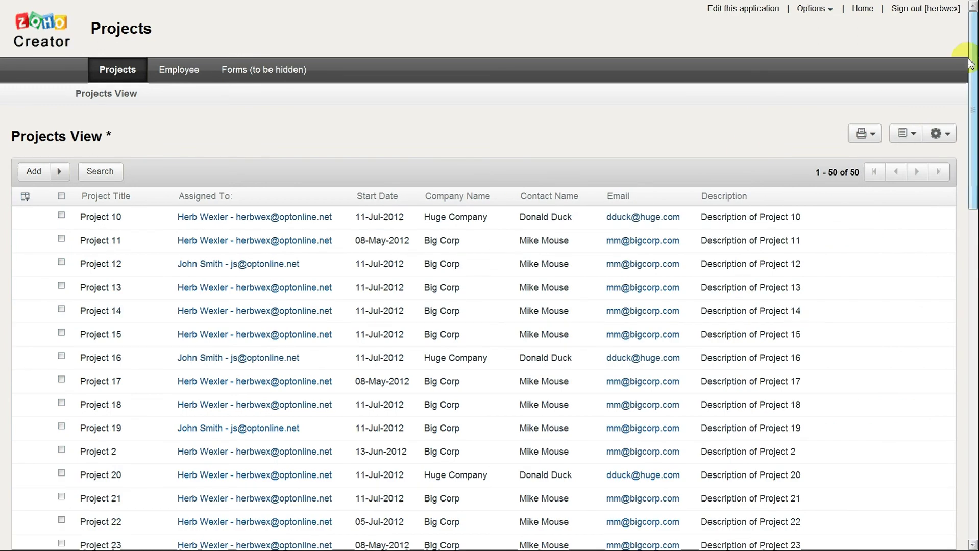
{"action": "left_click_drag", "start_coordinate": [971, 64], "coordinate": [973, 19]}
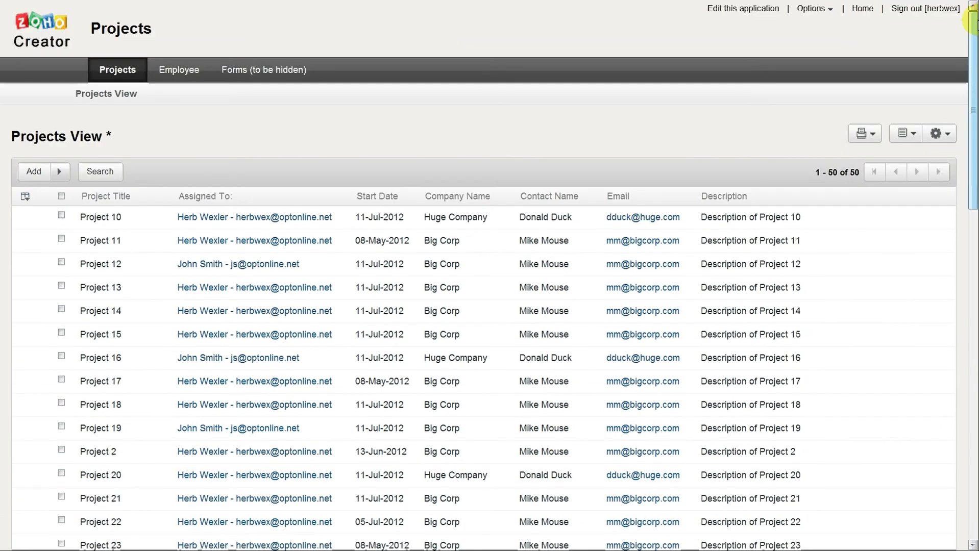
{"action": "left_click_drag", "start_coordinate": [974, 55], "coordinate": [972, 172]}
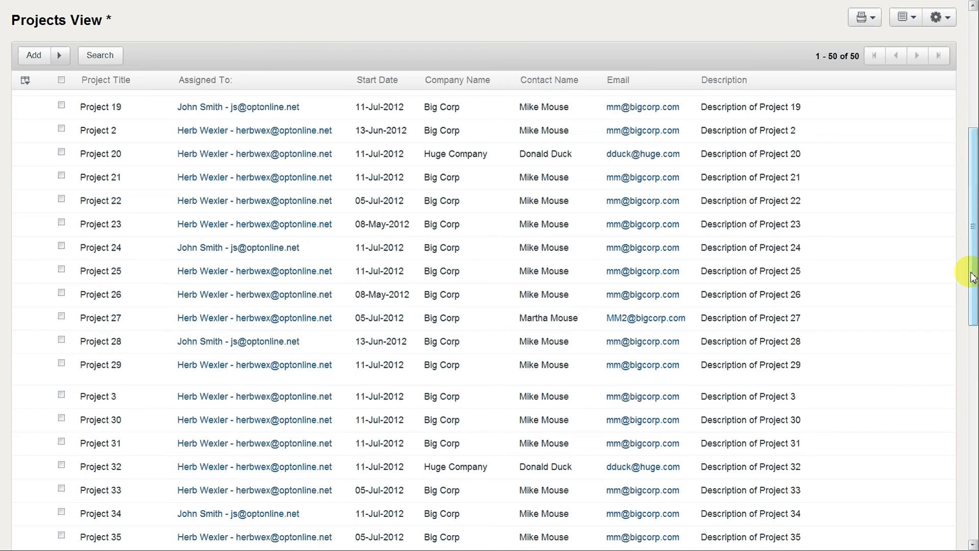
{"action": "left_click_drag", "start_coordinate": [972, 278], "coordinate": [974, 90]}
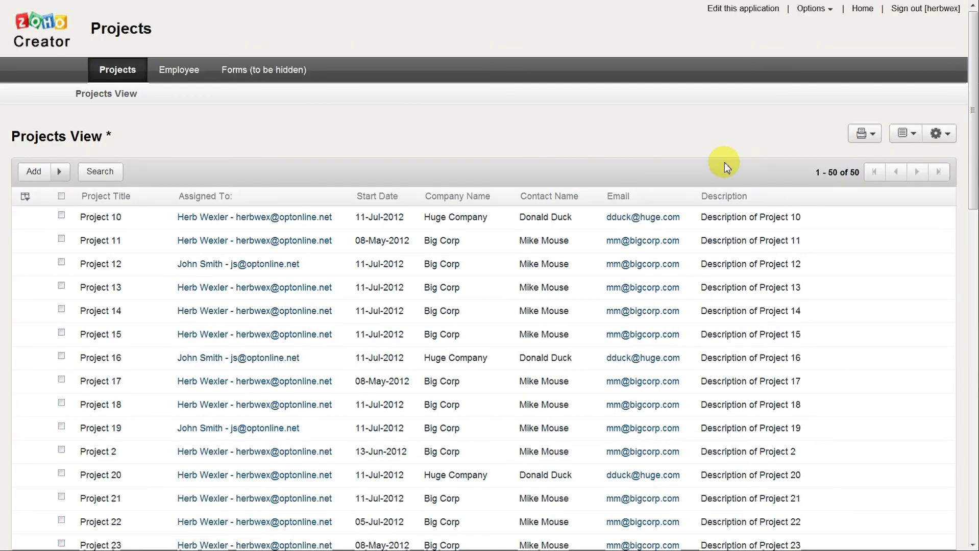
Step: Save the changed page size permanently to the current view
{"action": "mouse_move", "coordinate": [113, 144]}
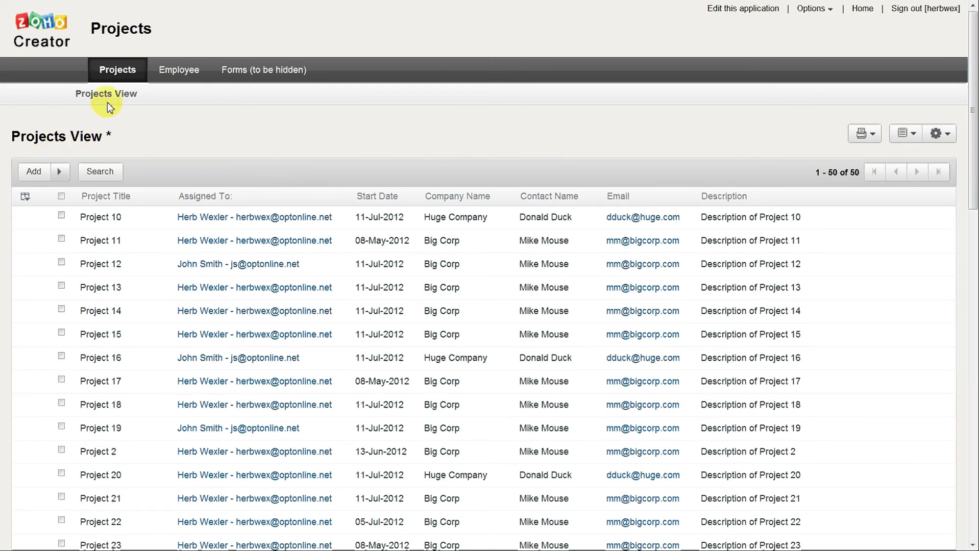
{"action": "mouse_move", "coordinate": [317, 143]}
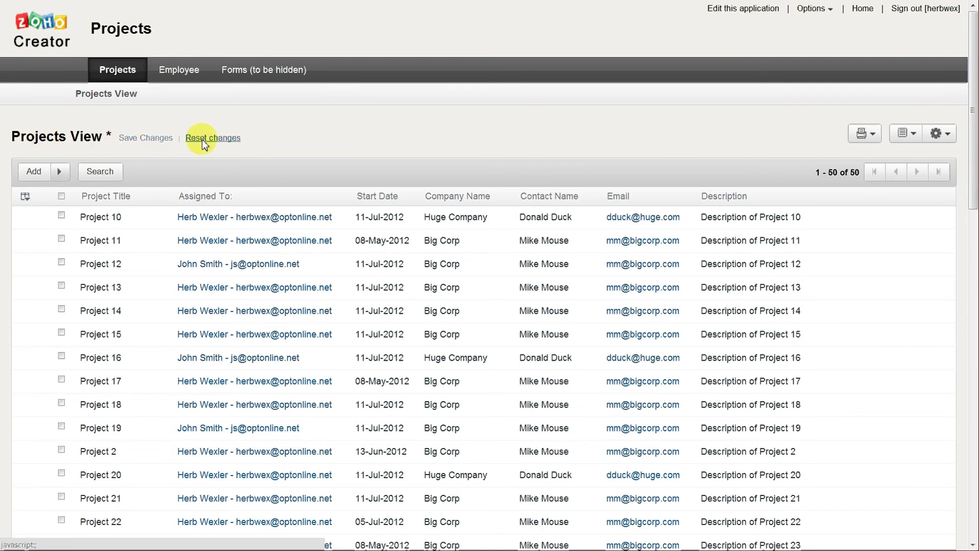
{"action": "left_click", "coordinate": [133, 143]}
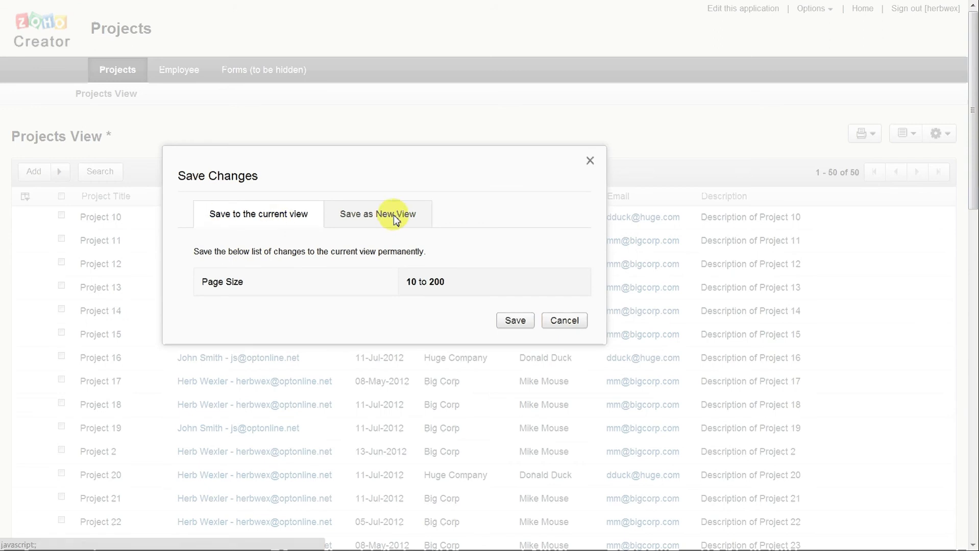
{"action": "left_click", "coordinate": [515, 321]}
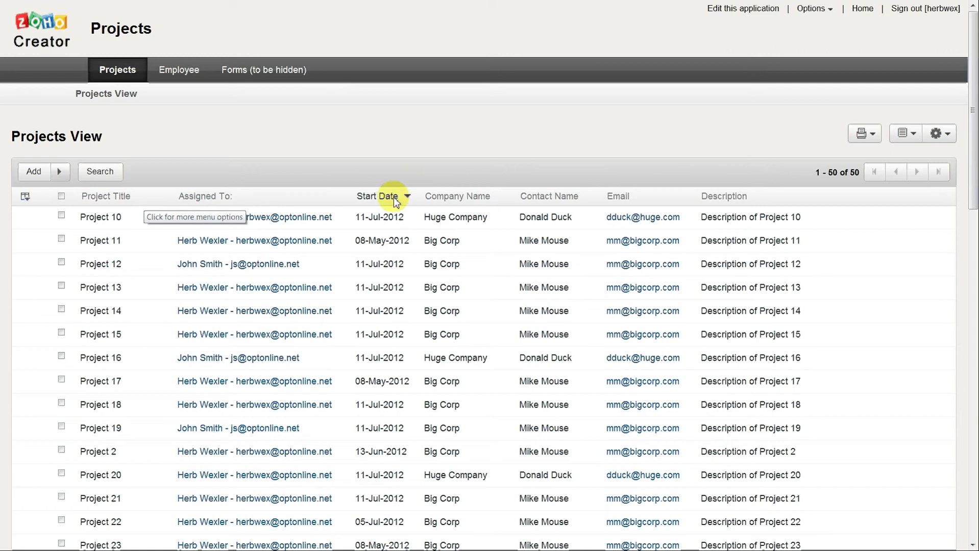
Step: Sort the project records by Company Name in ascending order and review the reordered list
{"action": "left_click", "coordinate": [499, 197]}
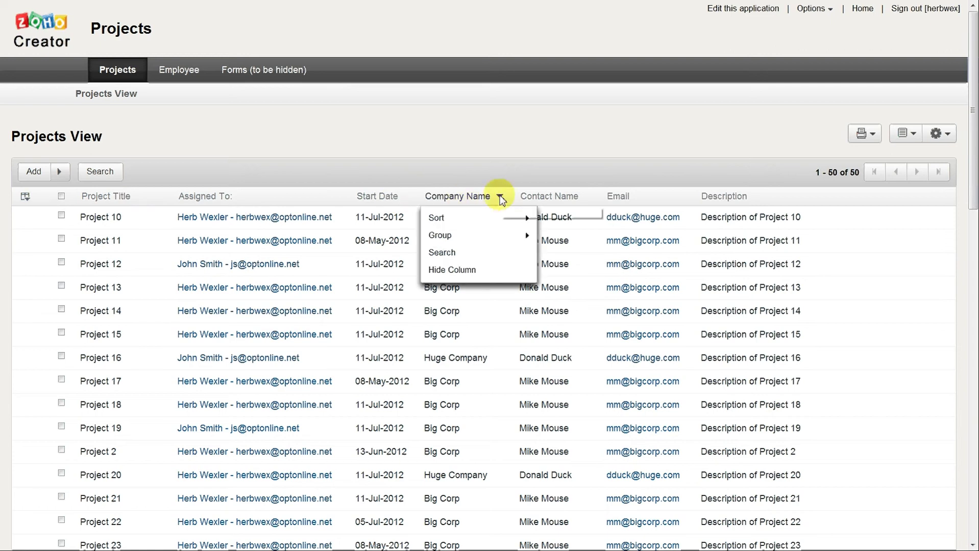
{"action": "mouse_move", "coordinate": [491, 239]}
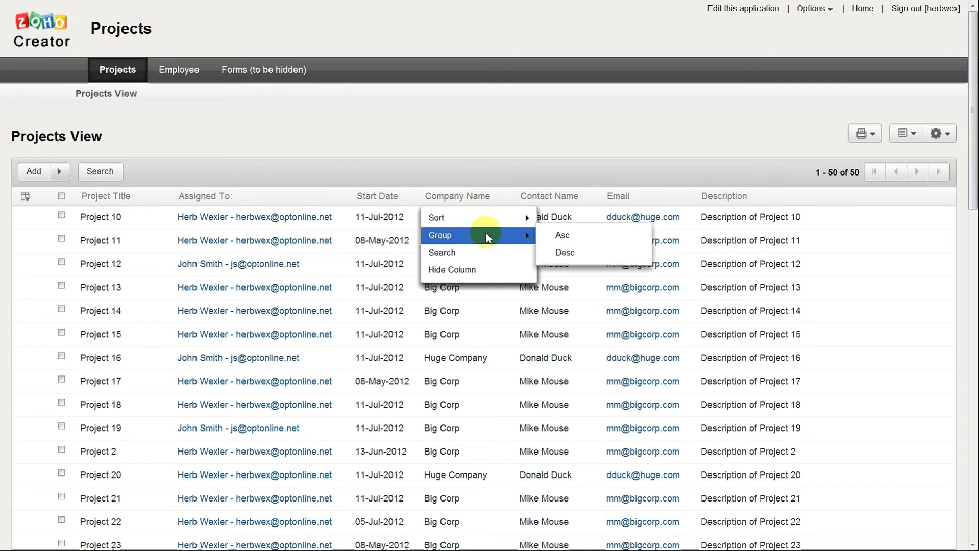
{"action": "mouse_move", "coordinate": [477, 223]}
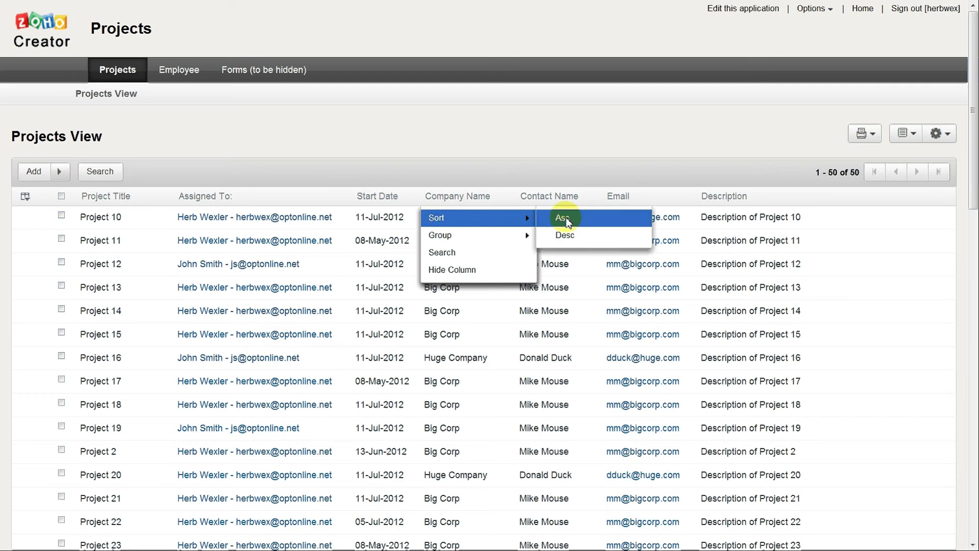
{"action": "left_click", "coordinate": [567, 222]}
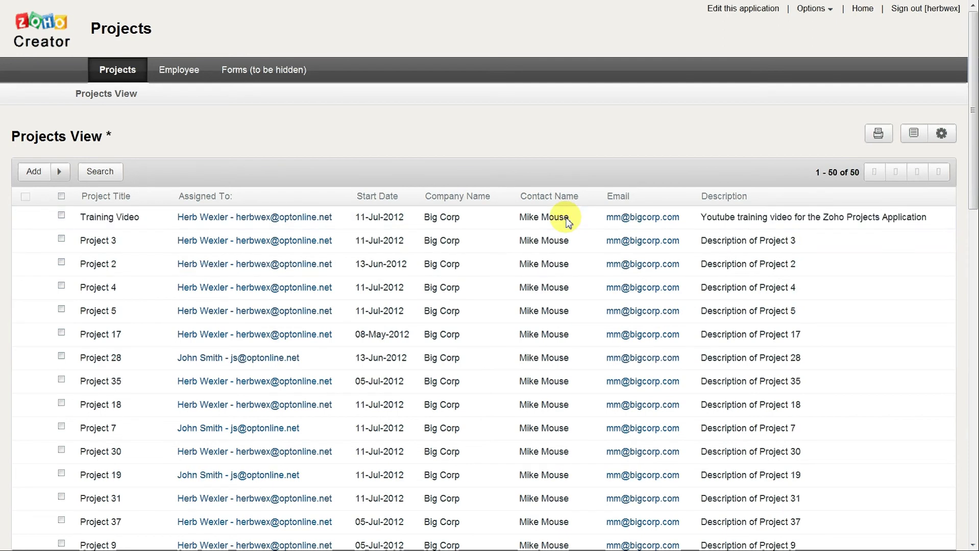
{"action": "scroll", "coordinate": [476, 228], "scroll_direction": "down", "scroll_amount": 8}
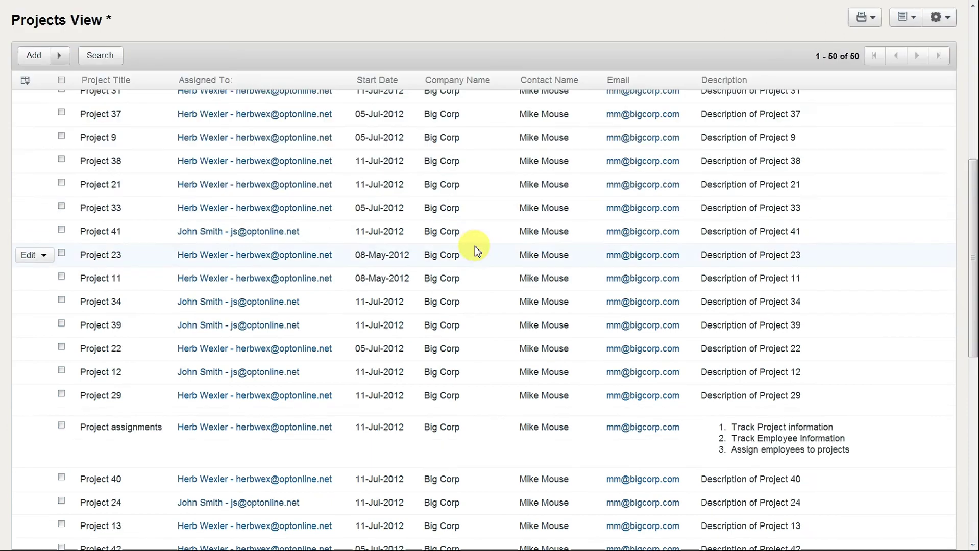
{"action": "scroll", "coordinate": [475, 255], "scroll_direction": "down", "scroll_amount": 6}
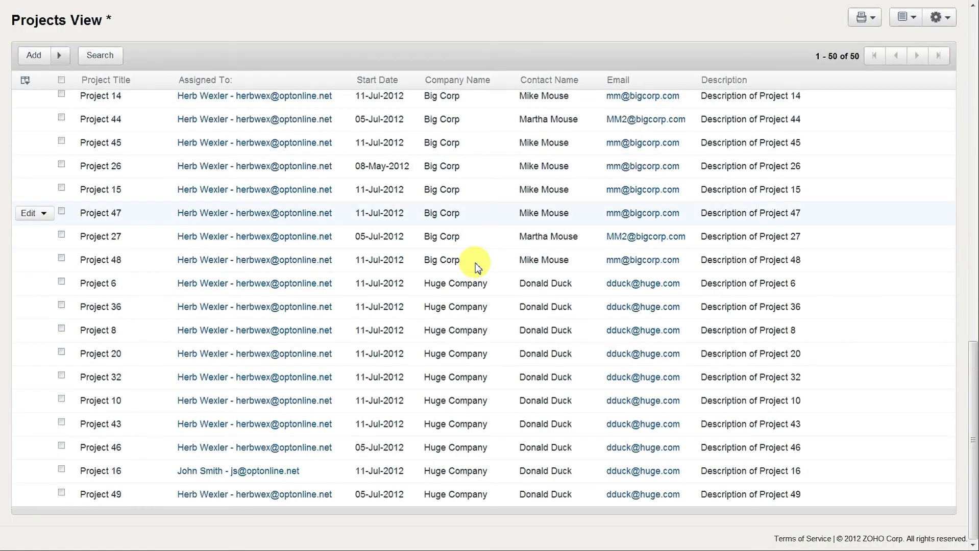
{"action": "scroll", "coordinate": [493, 409], "scroll_direction": "up", "scroll_amount": 4}
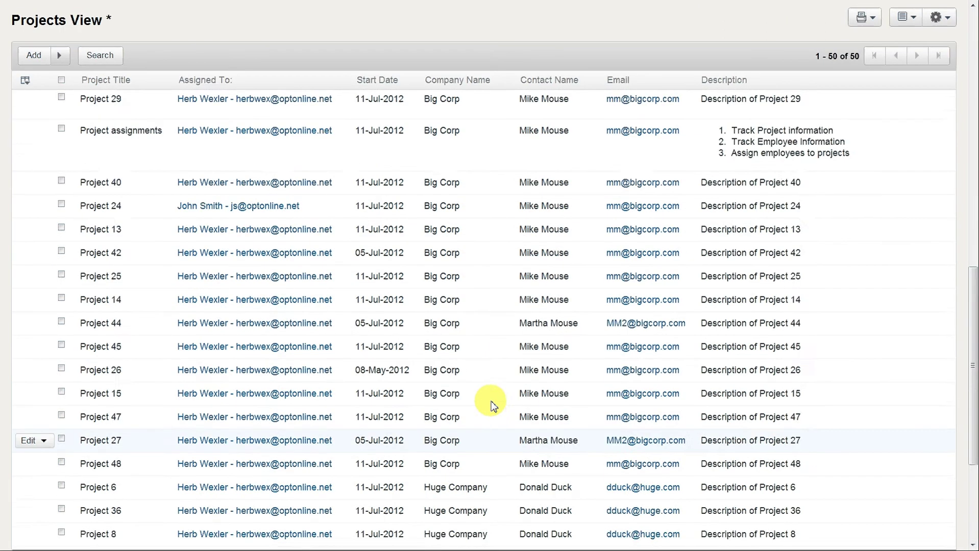
{"action": "scroll", "coordinate": [492, 404], "scroll_direction": "up", "scroll_amount": 8}
{"action": "scroll", "coordinate": [493, 406], "scroll_direction": "up", "scroll_amount": 6}
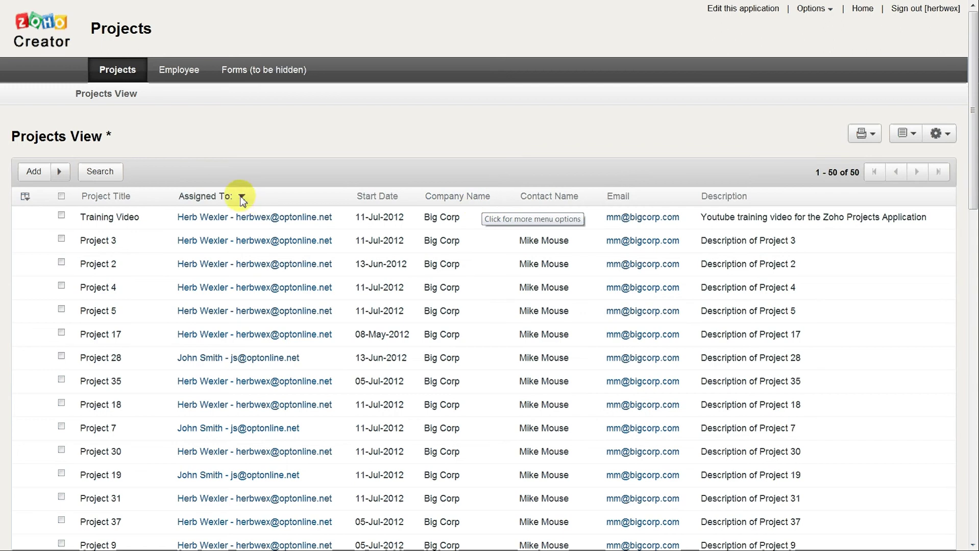
Step: Add an ascending sort on the Assigned To column to the project records
{"action": "left_click", "coordinate": [242, 198]}
{"action": "mouse_move", "coordinate": [275, 218]}
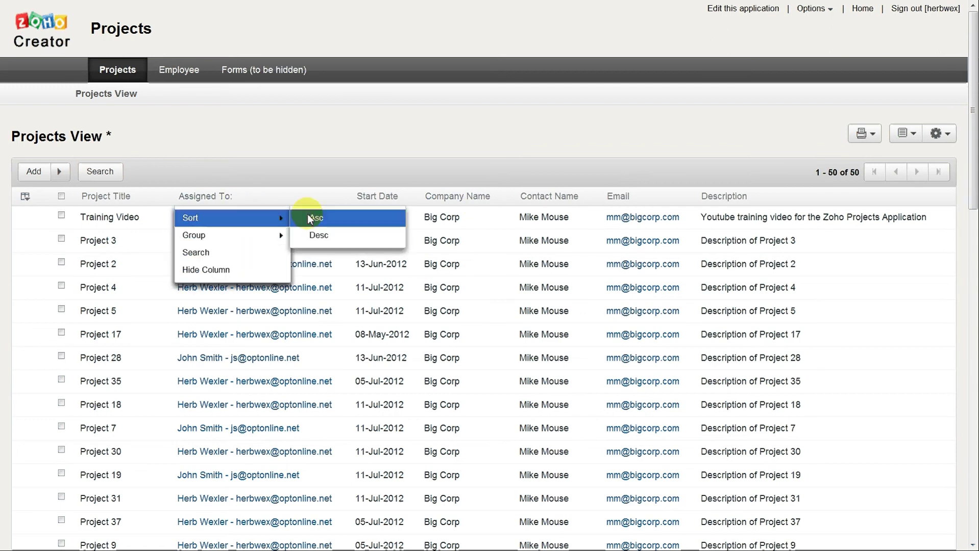
{"action": "left_click", "coordinate": [311, 218]}
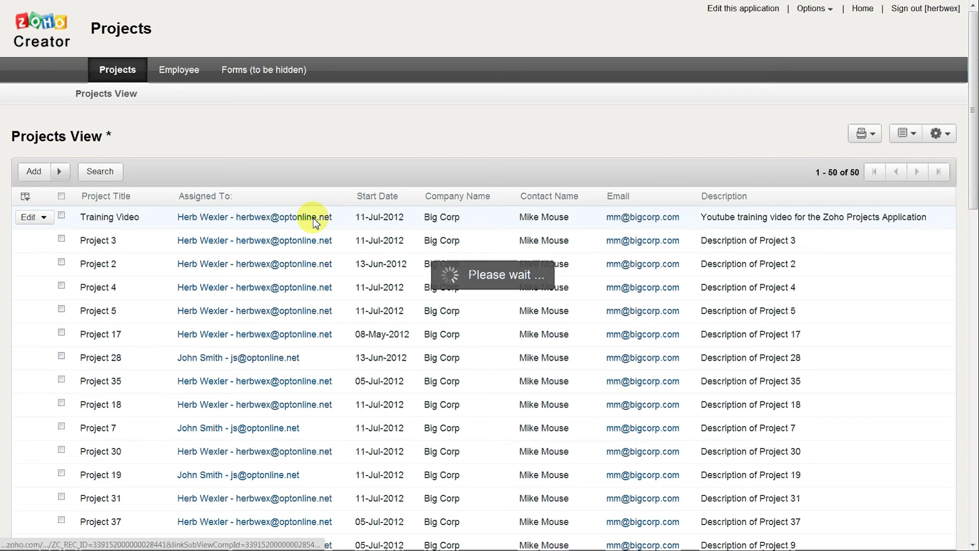
Step: Examine how the project records are ordered by company and assigned employee, from the first record through the last
{"action": "scroll", "coordinate": [469, 235], "scroll_direction": "down", "scroll_amount": 2}
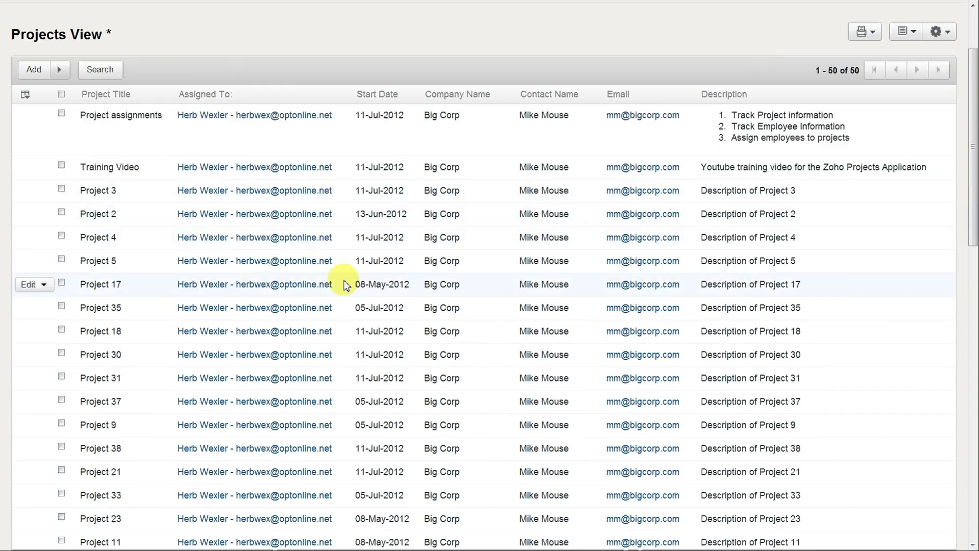
{"action": "scroll", "coordinate": [306, 296], "scroll_direction": "down", "scroll_amount": 4}
{"action": "scroll", "coordinate": [284, 304], "scroll_direction": "down", "scroll_amount": 6}
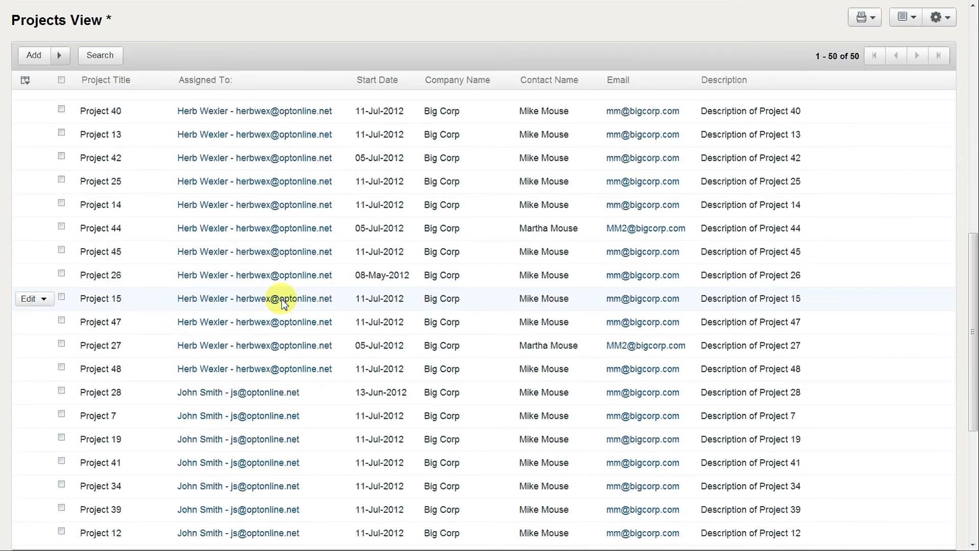
{"action": "scroll", "coordinate": [284, 304], "scroll_direction": "down", "scroll_amount": 1}
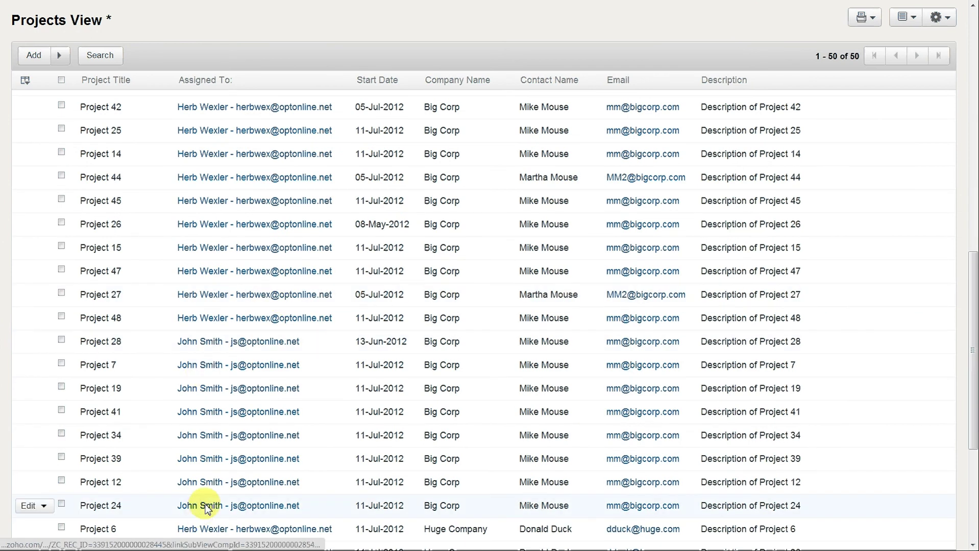
{"action": "scroll", "coordinate": [343, 357], "scroll_direction": "down", "scroll_amount": 4}
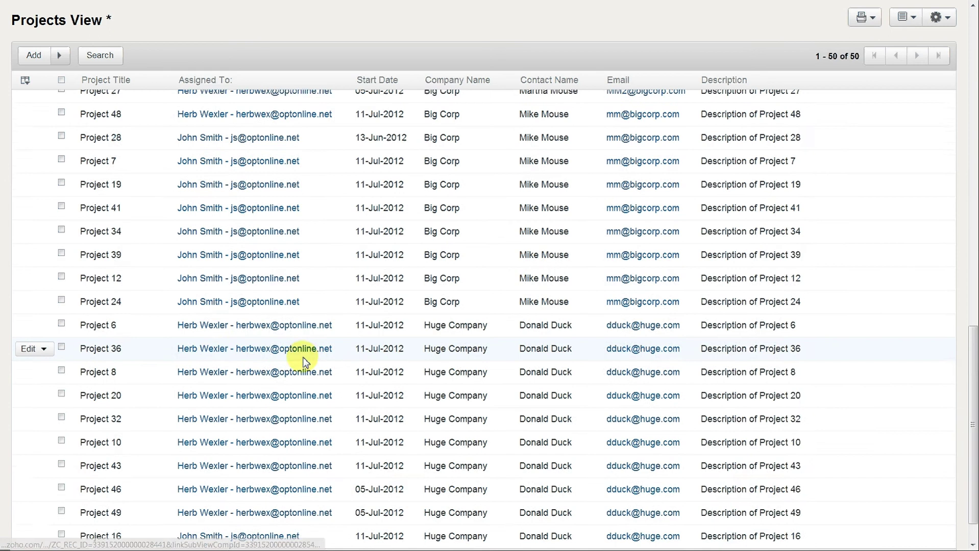
{"action": "scroll", "coordinate": [220, 331], "scroll_direction": "down", "scroll_amount": 1}
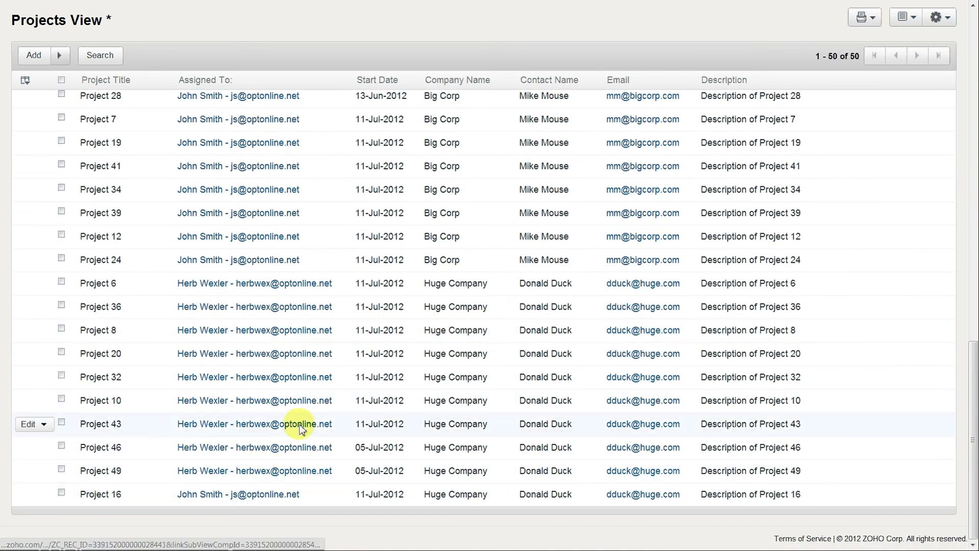
{"action": "scroll", "coordinate": [300, 429], "scroll_direction": "up", "scroll_amount": 5}
{"action": "scroll", "coordinate": [296, 412], "scroll_direction": "up", "scroll_amount": 5}
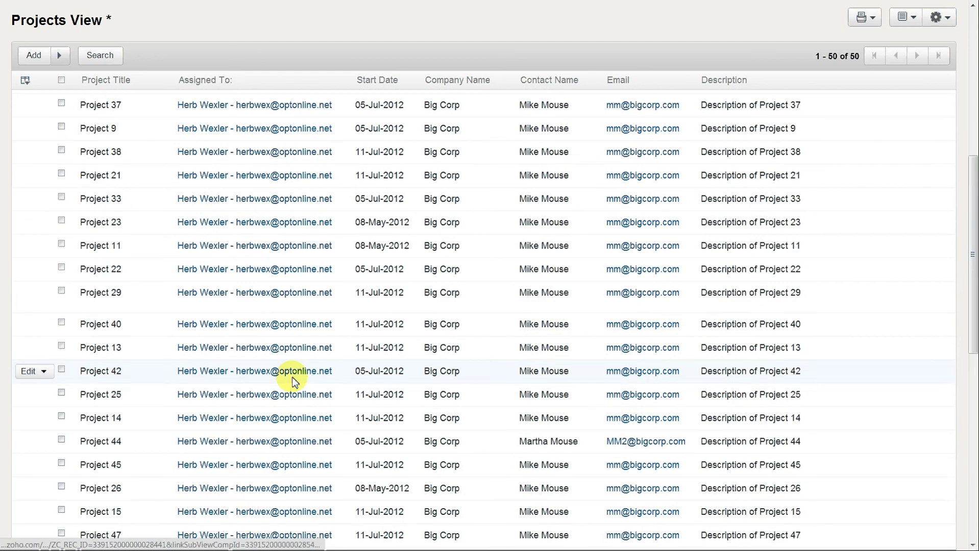
{"action": "scroll", "coordinate": [295, 382], "scroll_direction": "up", "scroll_amount": 7}
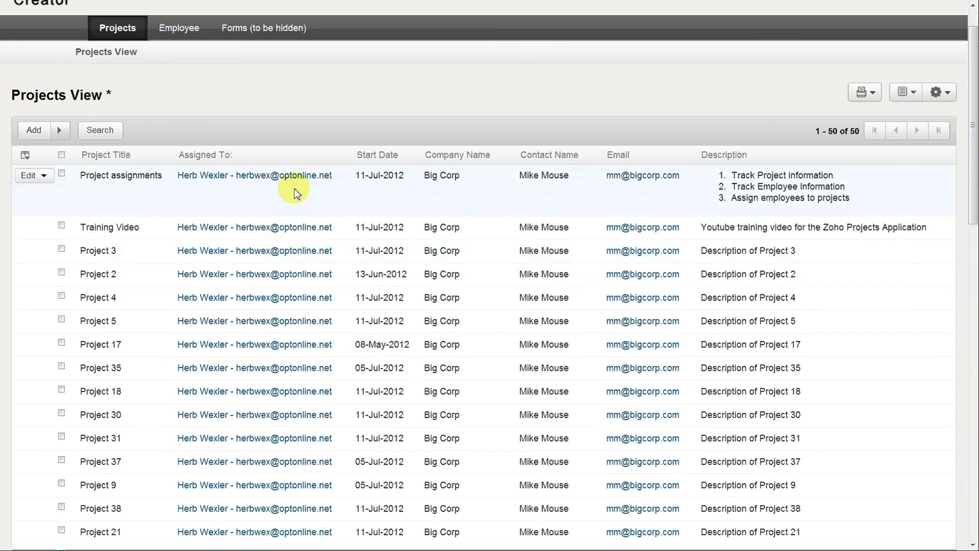
{"action": "scroll", "coordinate": [286, 189], "scroll_direction": "up", "scroll_amount": 1}
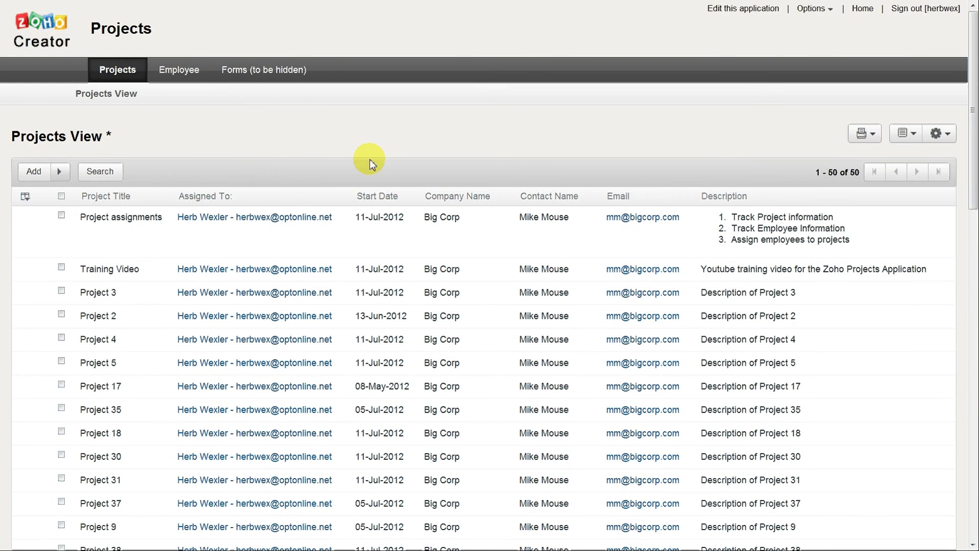
Step: Reset the unsaved sorting changes in the Projects View
{"action": "mouse_move", "coordinate": [108, 139]}
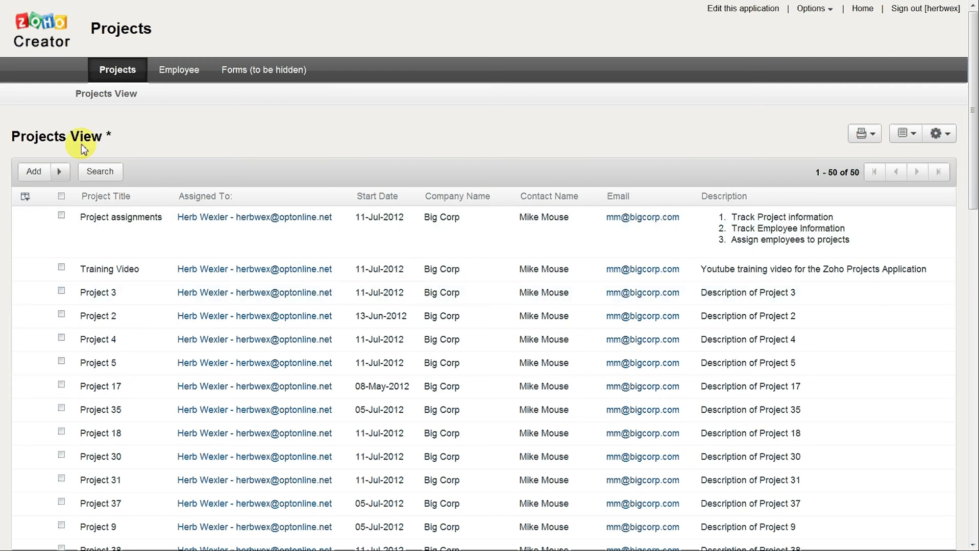
{"action": "mouse_move", "coordinate": [144, 137]}
{"action": "left_click", "coordinate": [220, 139]}
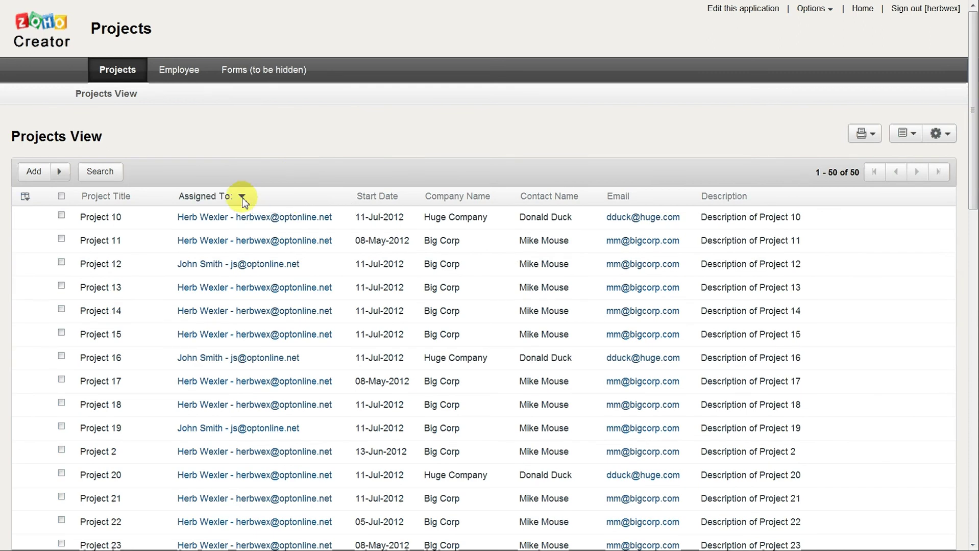
Step: Group the project records by Company Name in ascending order and review the records in each company group
{"action": "left_click", "coordinate": [242, 197]}
{"action": "mouse_move", "coordinate": [215, 238]}
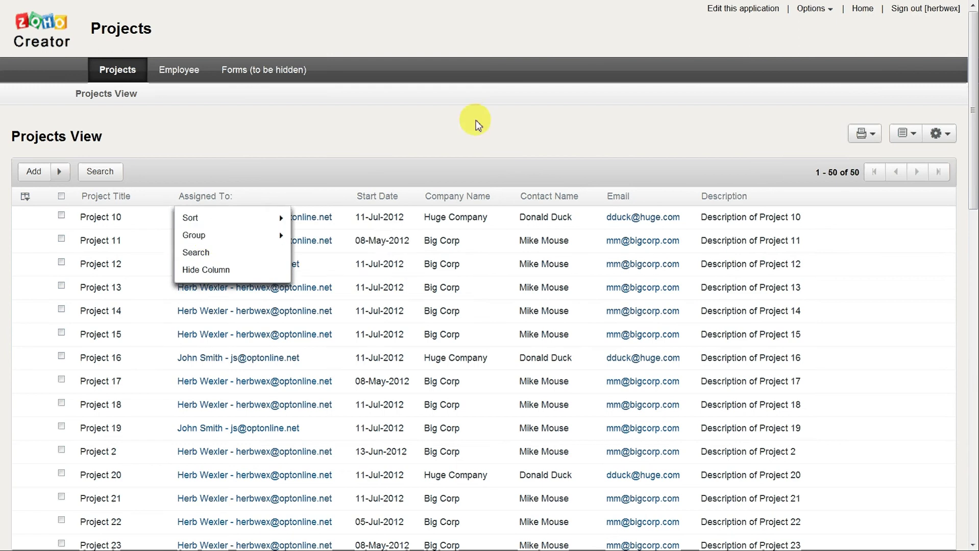
{"action": "left_click", "coordinate": [501, 198]}
{"action": "left_click", "coordinate": [508, 236]}
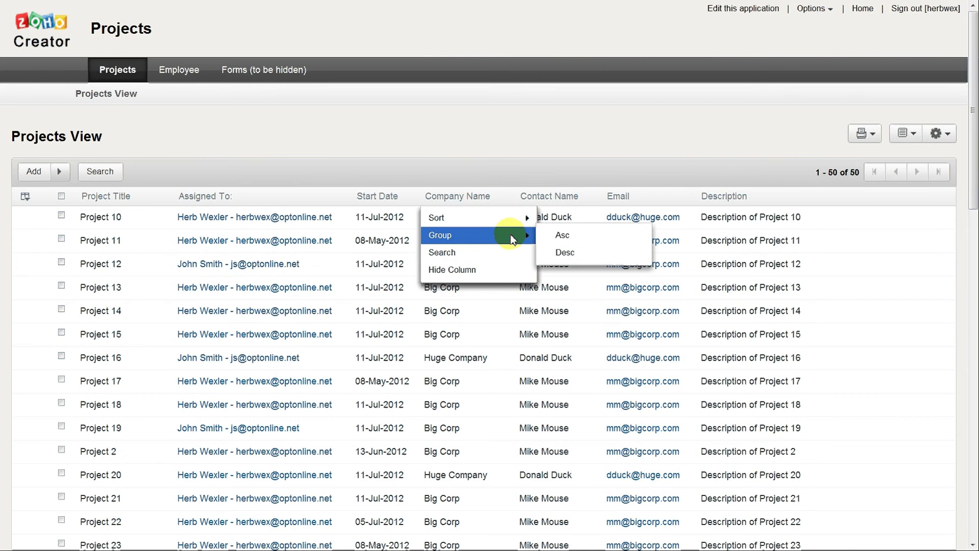
{"action": "left_click", "coordinate": [556, 239]}
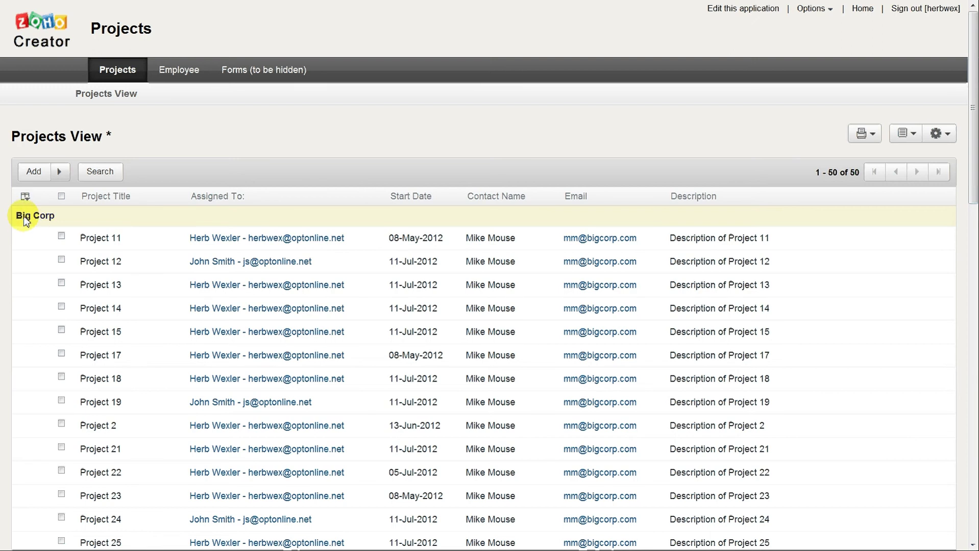
{"action": "scroll", "coordinate": [51, 214], "scroll_direction": "down", "scroll_amount": 3}
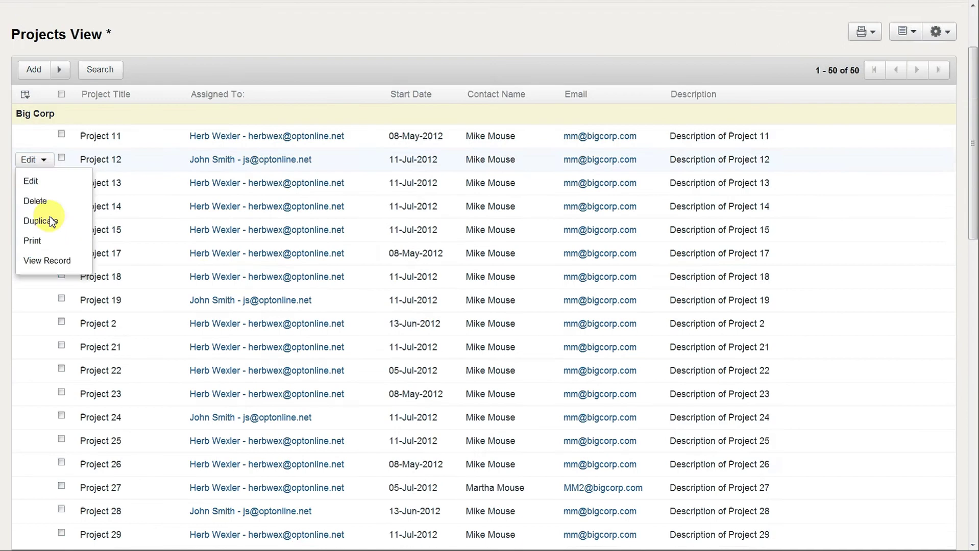
{"action": "scroll", "coordinate": [199, 271], "scroll_direction": "down", "scroll_amount": 5}
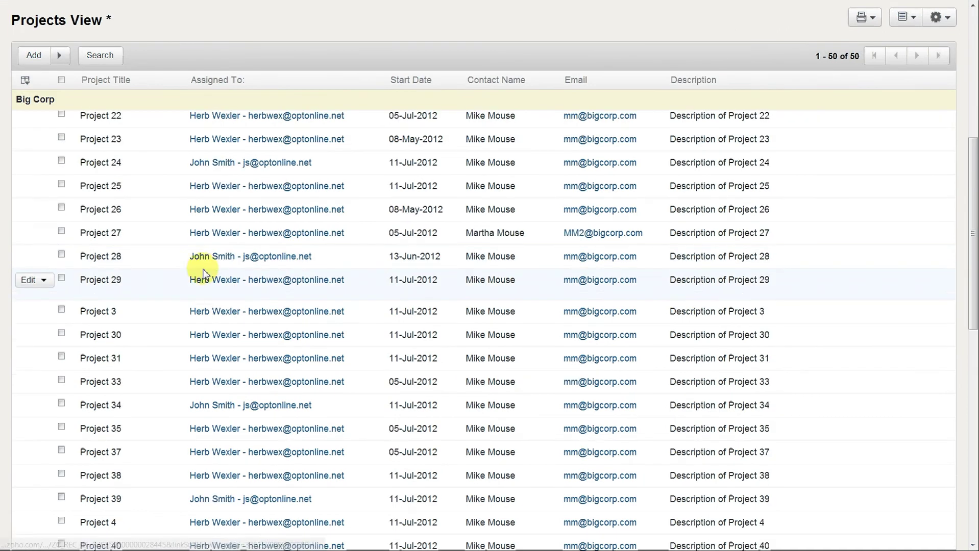
{"action": "scroll", "coordinate": [203, 273], "scroll_direction": "down", "scroll_amount": 10}
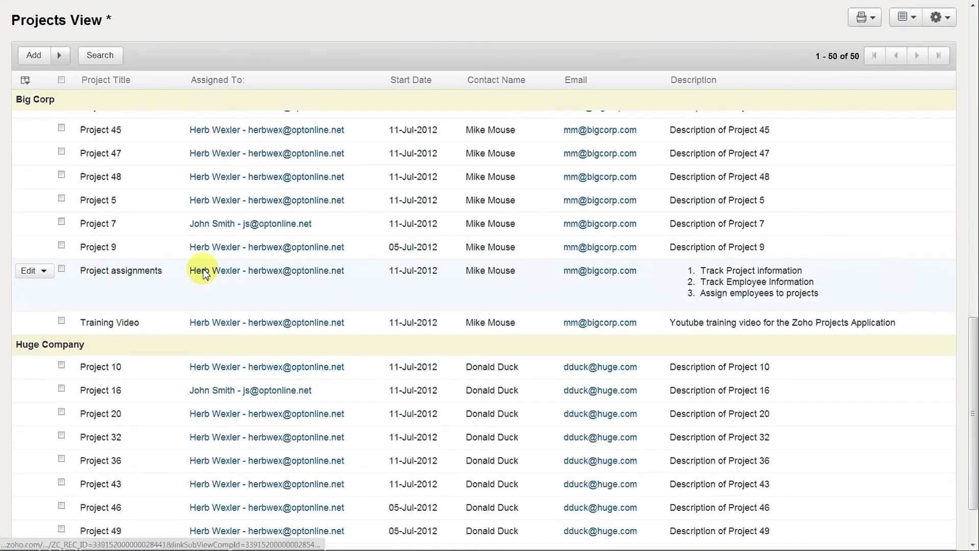
{"action": "scroll", "coordinate": [204, 275], "scroll_direction": "down", "scroll_amount": 3}
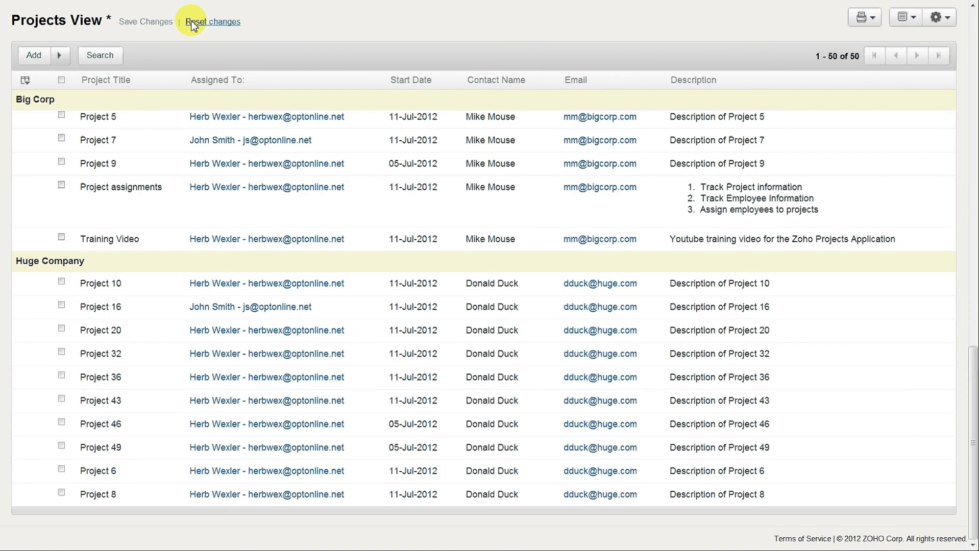
Step: Reset the unsaved grouping changes in the Projects View and return to the first record
{"action": "left_click", "coordinate": [211, 23]}
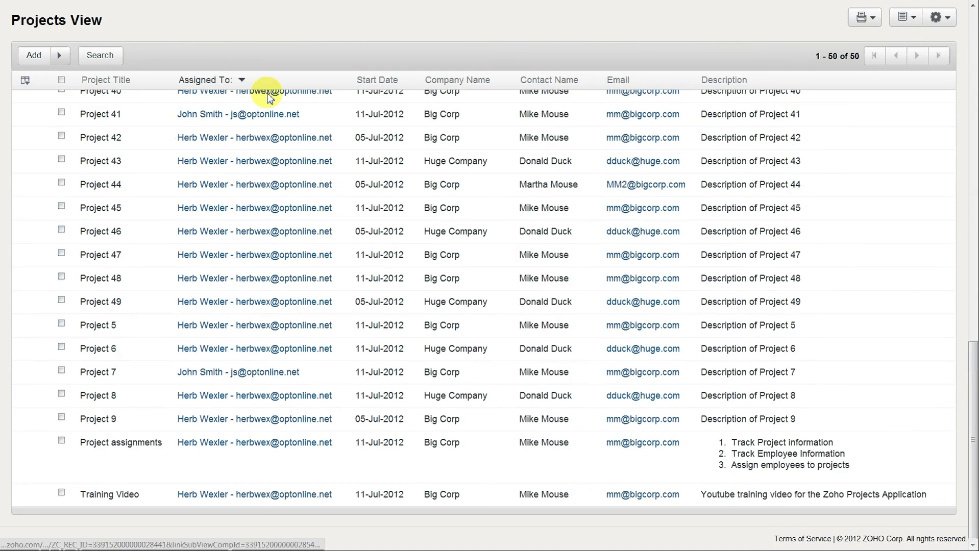
{"action": "scroll", "coordinate": [273, 104], "scroll_direction": "up", "scroll_amount": 5}
{"action": "scroll", "coordinate": [277, 112], "scroll_direction": "up", "scroll_amount": 6}
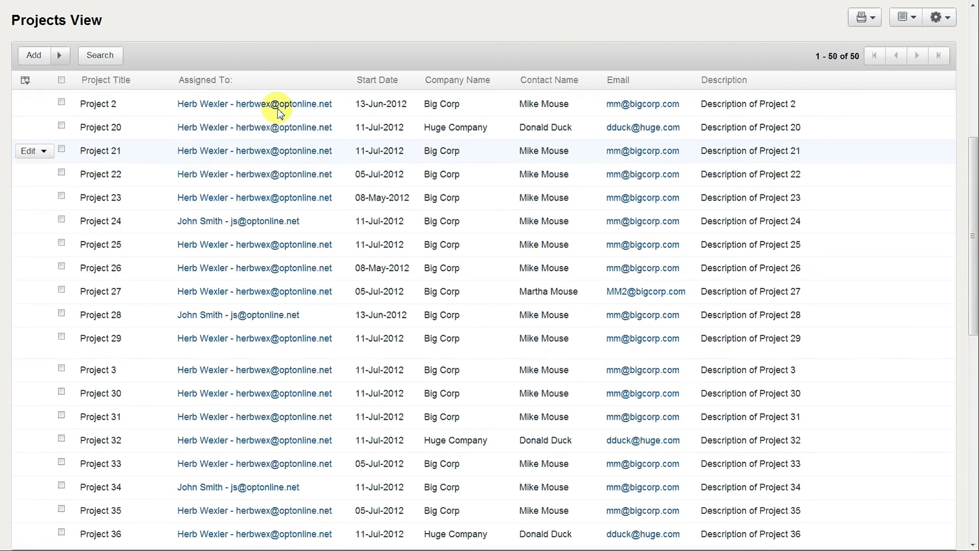
{"action": "scroll", "coordinate": [278, 112], "scroll_direction": "up", "scroll_amount": 6}
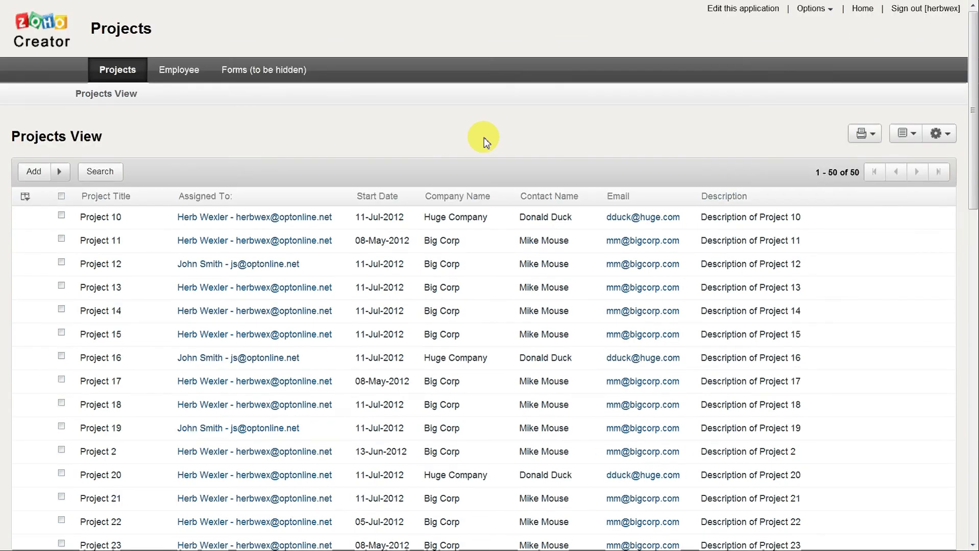
Step: Search the project records for those whose Contact Name contains "Don"
{"action": "mouse_move", "coordinate": [467, 196]}
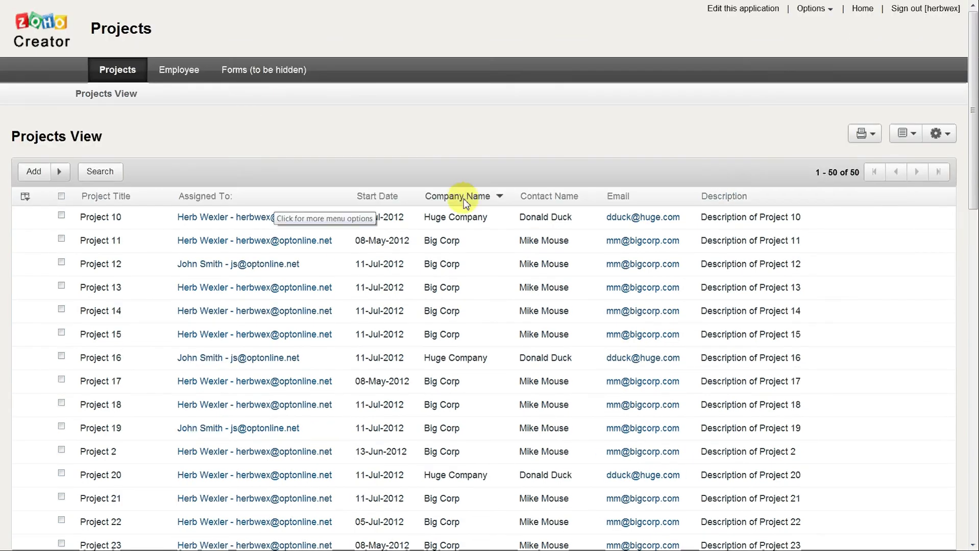
{"action": "left_click", "coordinate": [500, 198]}
{"action": "mouse_move", "coordinate": [443, 236]}
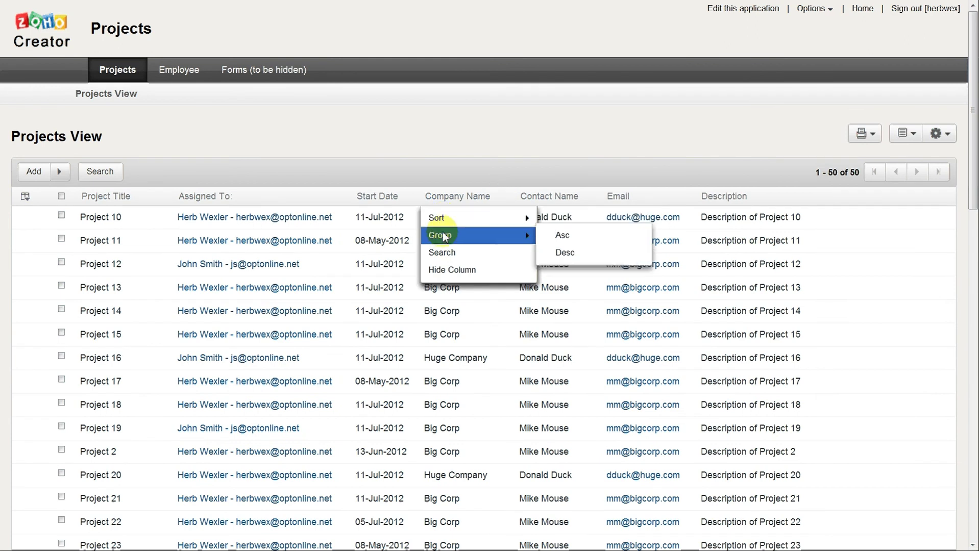
{"action": "left_click", "coordinate": [440, 253]}
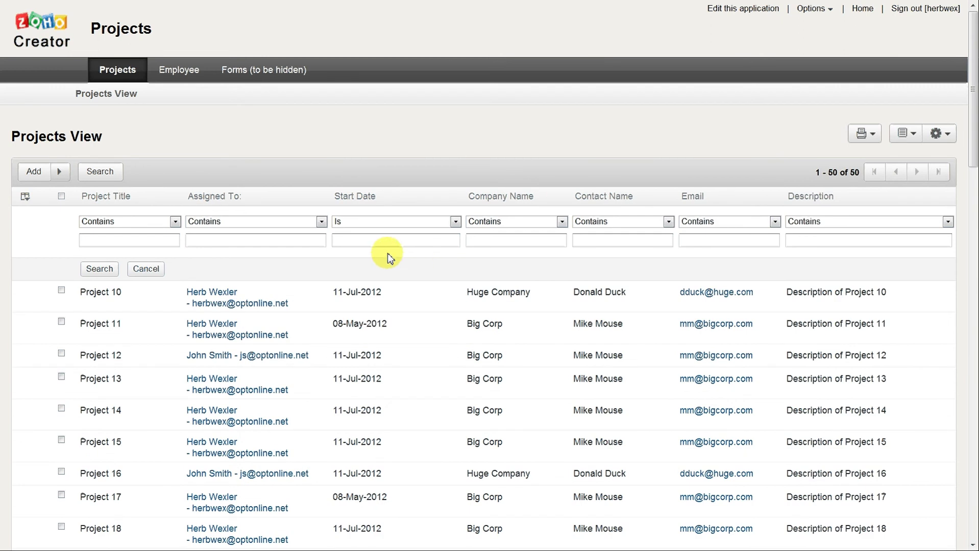
{"action": "left_click", "coordinate": [615, 246]}
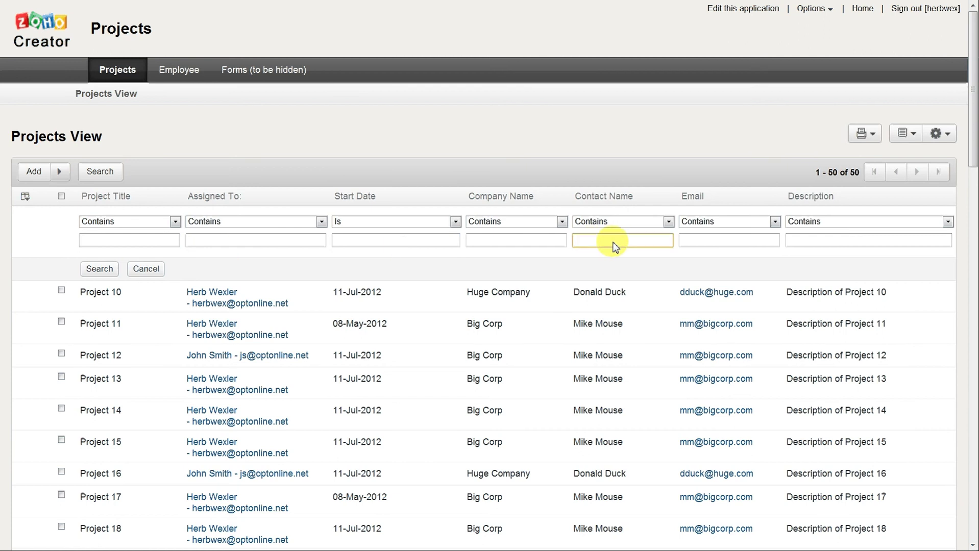
{"action": "type", "text": "Don"}
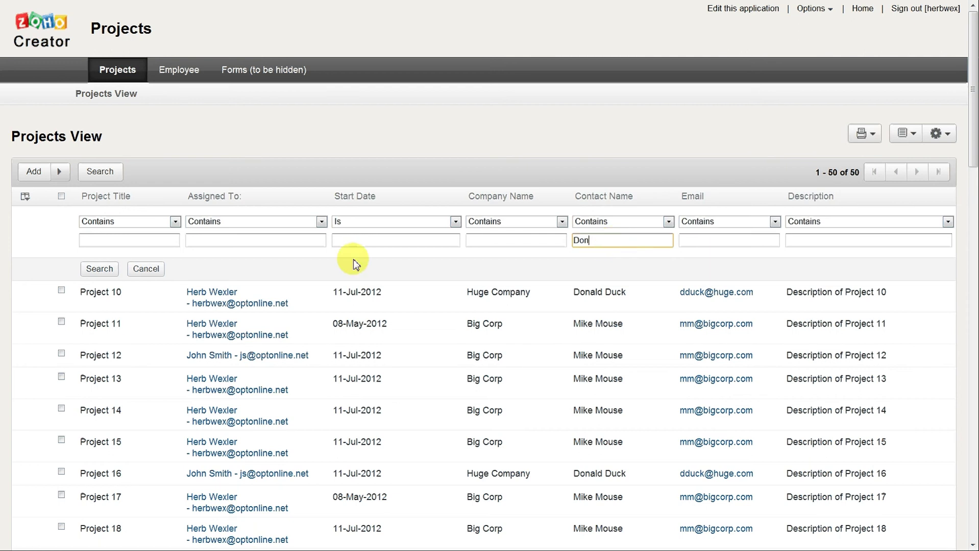
{"action": "left_click", "coordinate": [90, 271]}
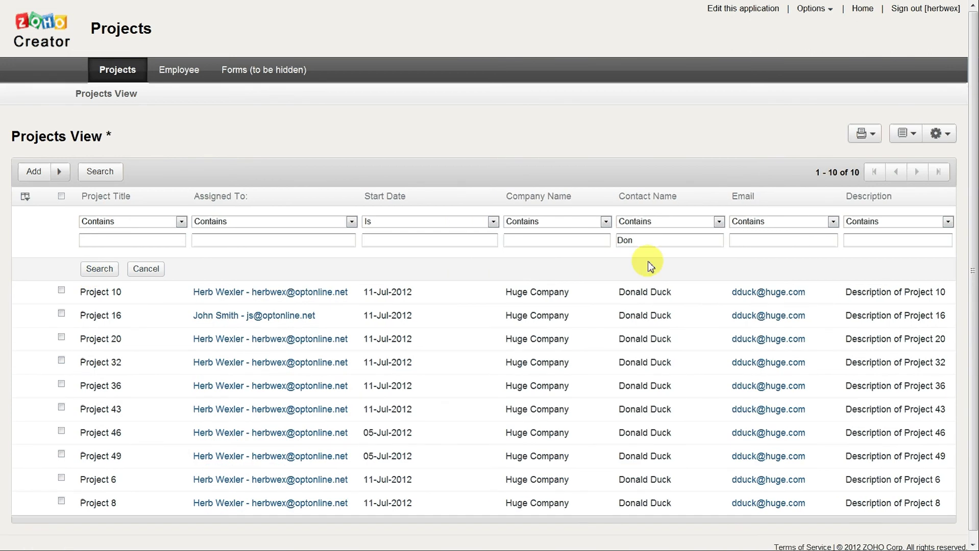
Step: Change the Contact Name search condition to Not Contains, rerun the search and review the matching projects
{"action": "left_click", "coordinate": [719, 222]}
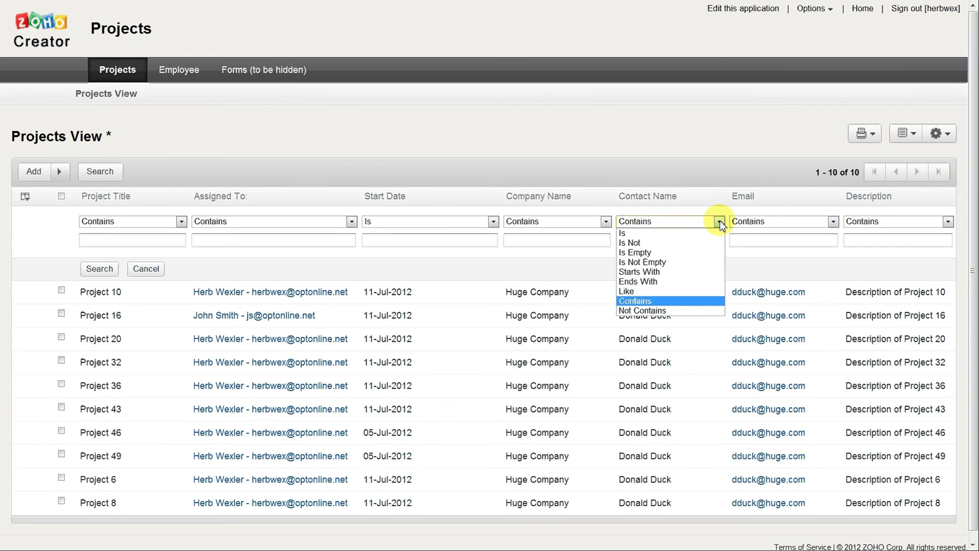
{"action": "left_click", "coordinate": [677, 310]}
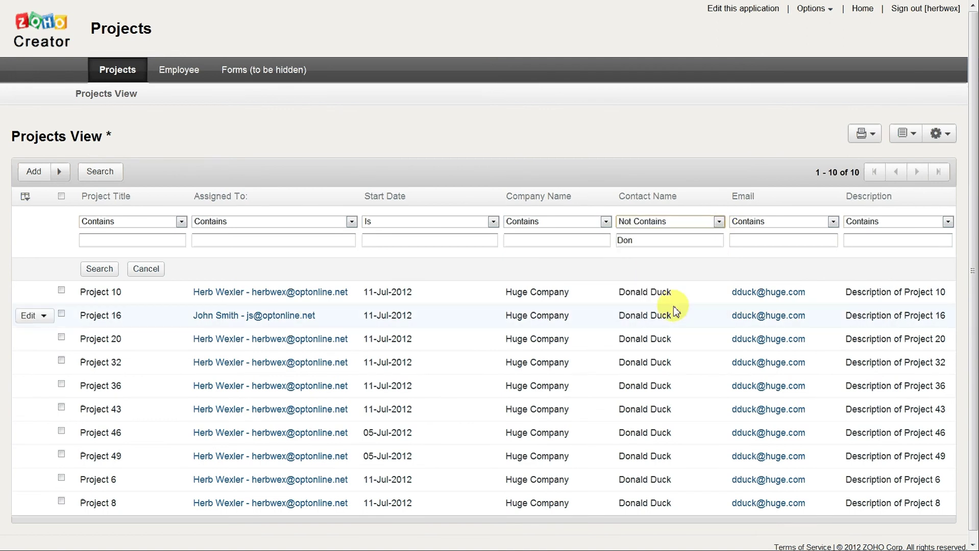
{"action": "left_click", "coordinate": [100, 269]}
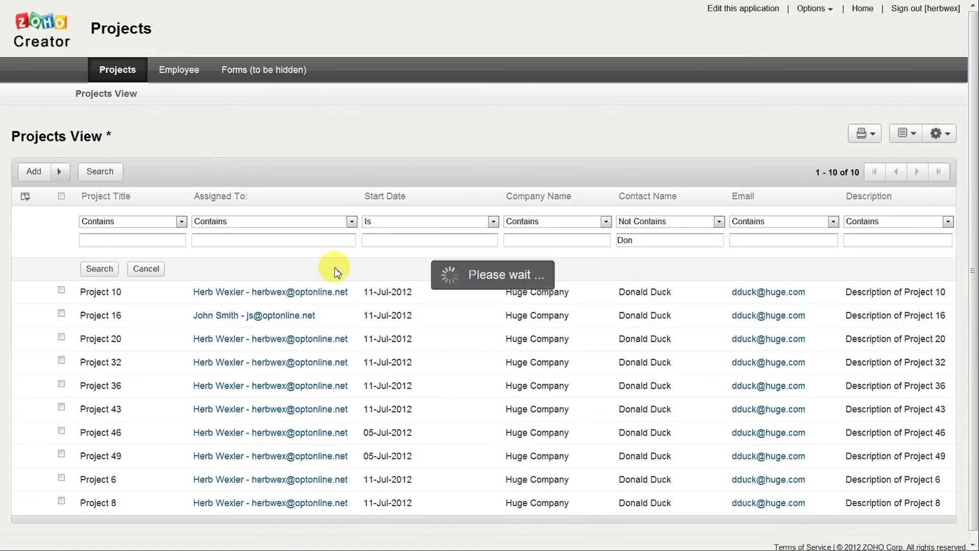
{"action": "scroll", "coordinate": [612, 322], "scroll_direction": "down", "scroll_amount": 2}
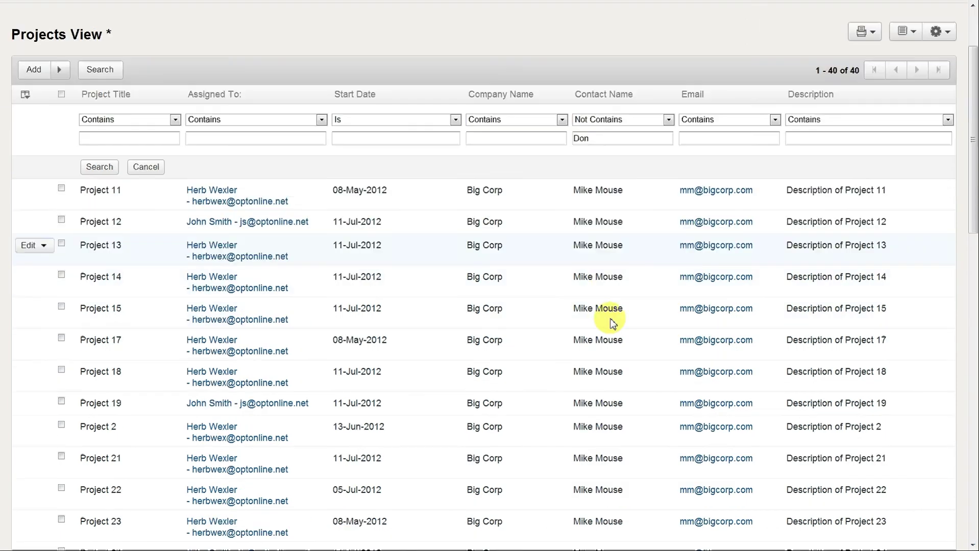
{"action": "scroll", "coordinate": [612, 322], "scroll_direction": "down", "scroll_amount": 5}
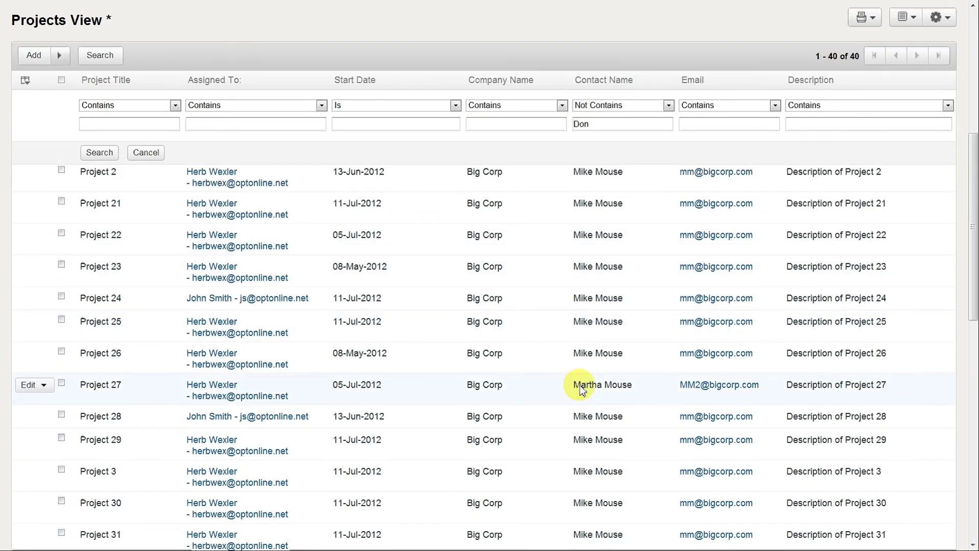
{"action": "scroll", "coordinate": [616, 381], "scroll_direction": "down", "scroll_amount": 10}
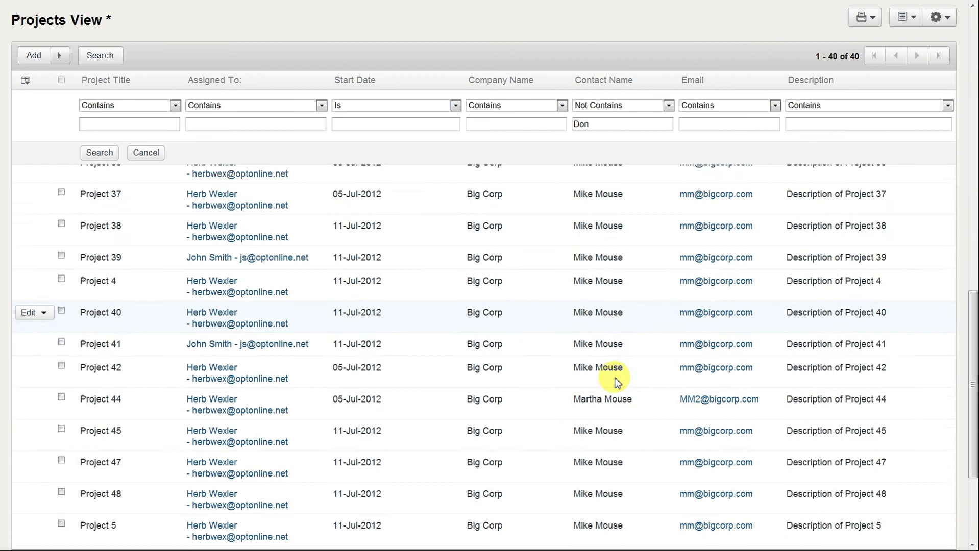
{"action": "scroll", "coordinate": [616, 382], "scroll_direction": "down", "scroll_amount": 4}
{"action": "scroll", "coordinate": [614, 388], "scroll_direction": "up", "scroll_amount": 2}
{"action": "scroll", "coordinate": [615, 380], "scroll_direction": "up", "scroll_amount": 7}
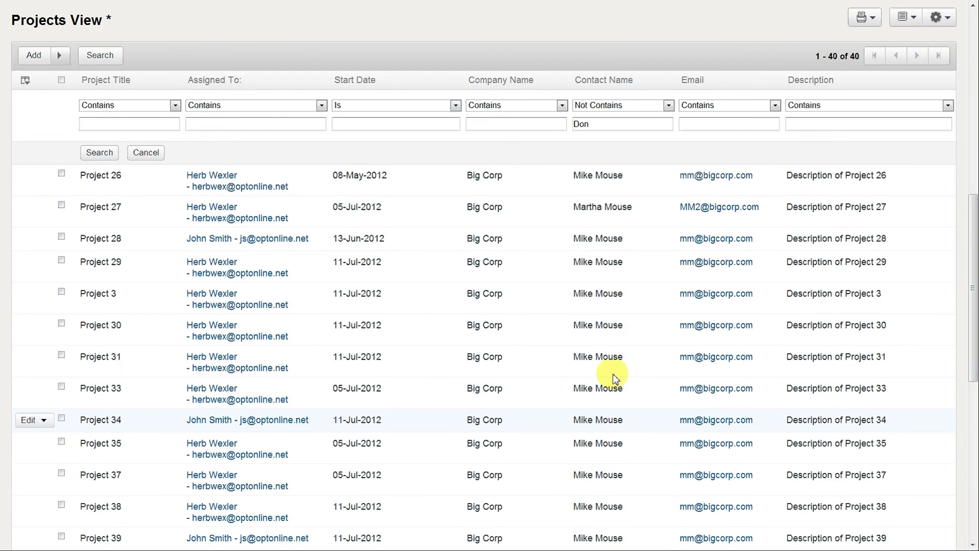
{"action": "scroll", "coordinate": [615, 378], "scroll_direction": "up", "scroll_amount": 11}
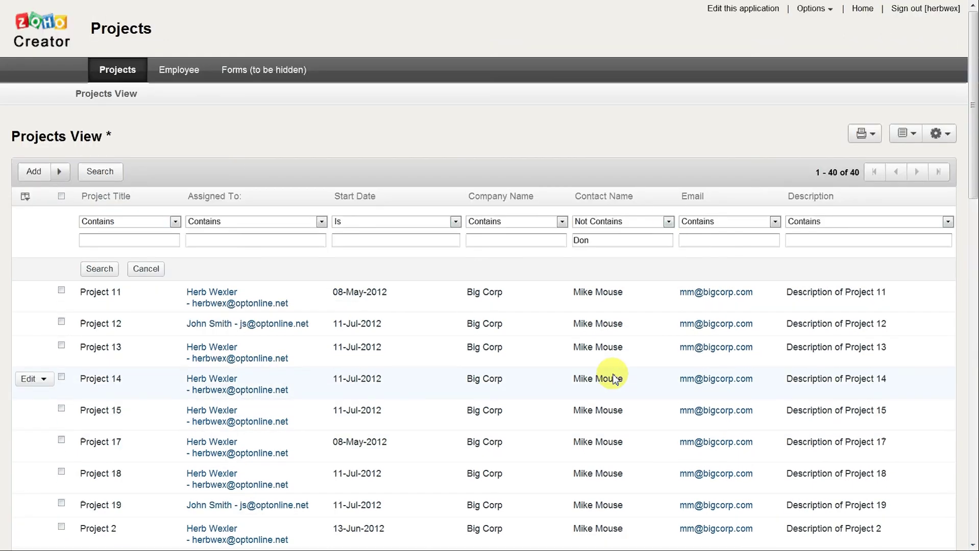
Step: Add a Start Date condition of Is 11-Jul-2012 to the search and run it
{"action": "left_click", "coordinate": [668, 222]}
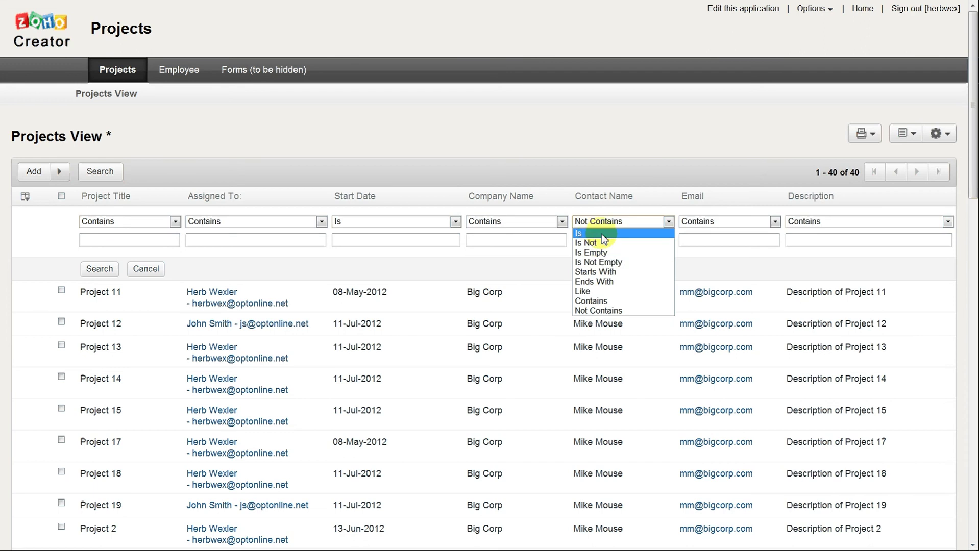
{"action": "left_click", "coordinate": [458, 221]}
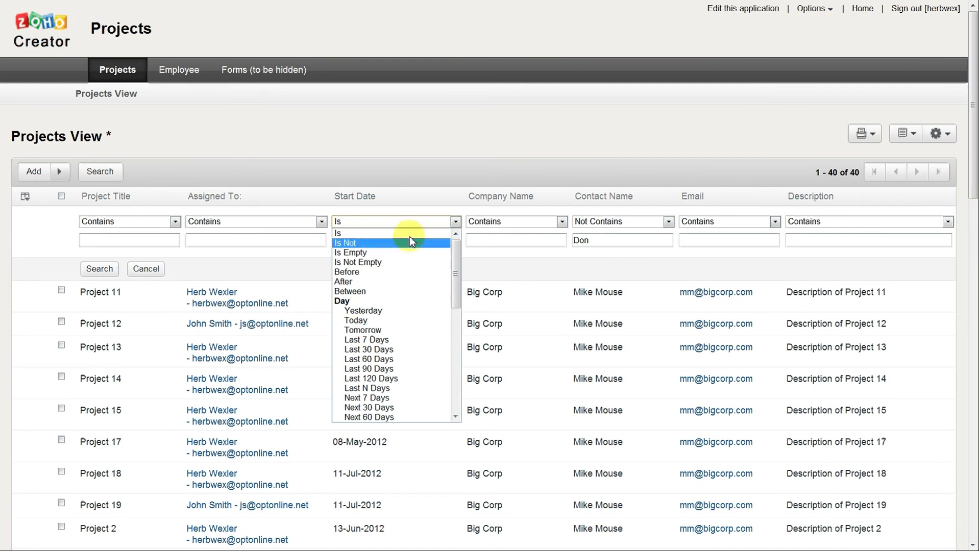
{"action": "left_click", "coordinate": [388, 232]}
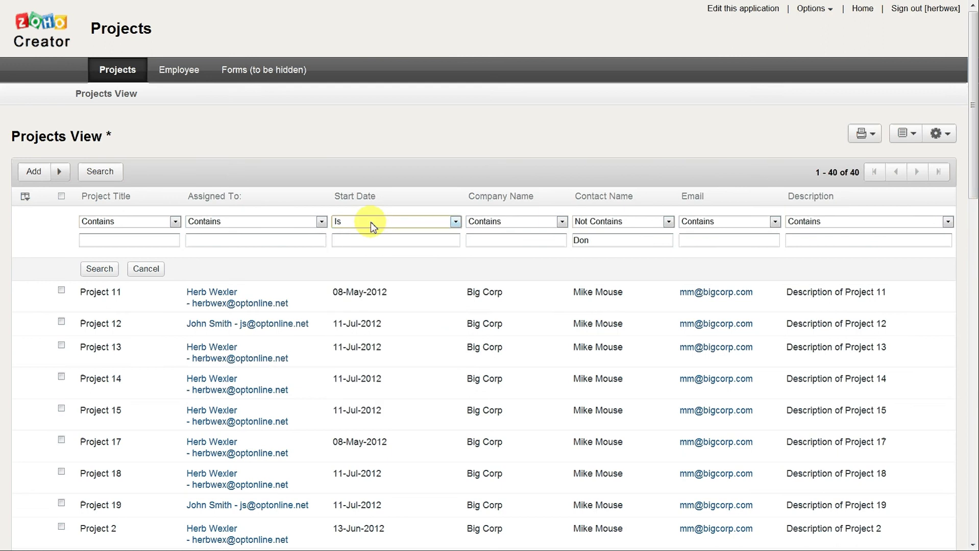
{"action": "left_click", "coordinate": [380, 242]}
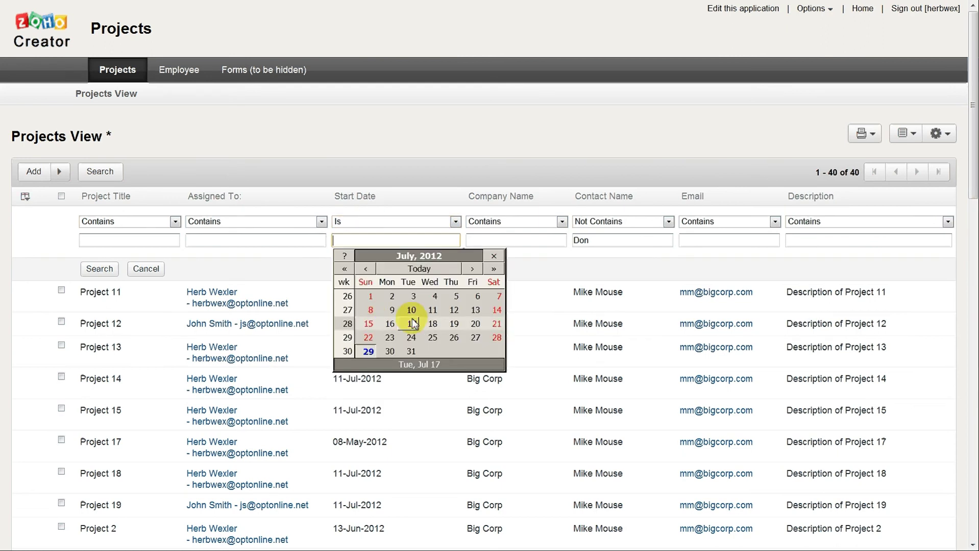
{"action": "left_click", "coordinate": [438, 310]}
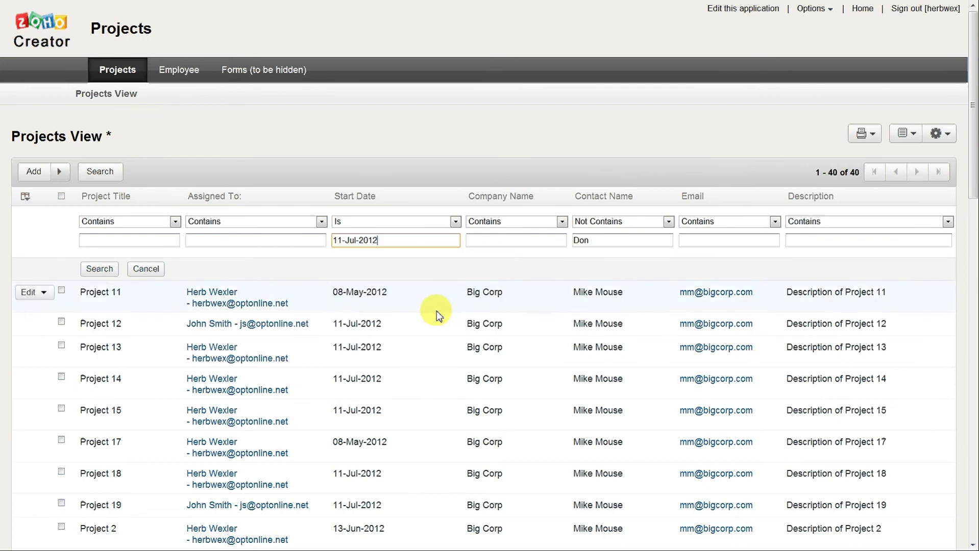
{"action": "left_click", "coordinate": [110, 270]}
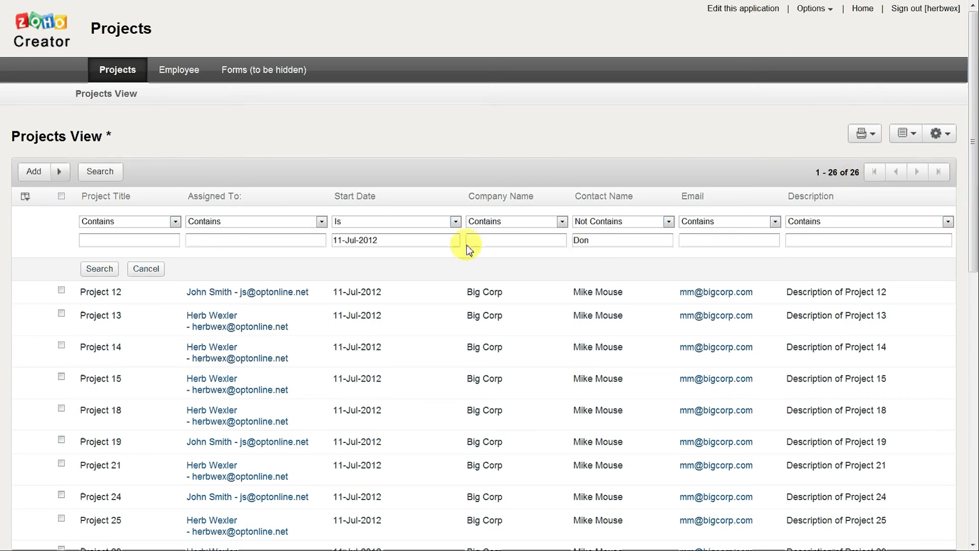
Step: Change the Start Date search condition to Before and rerun the search
{"action": "left_click", "coordinate": [455, 222]}
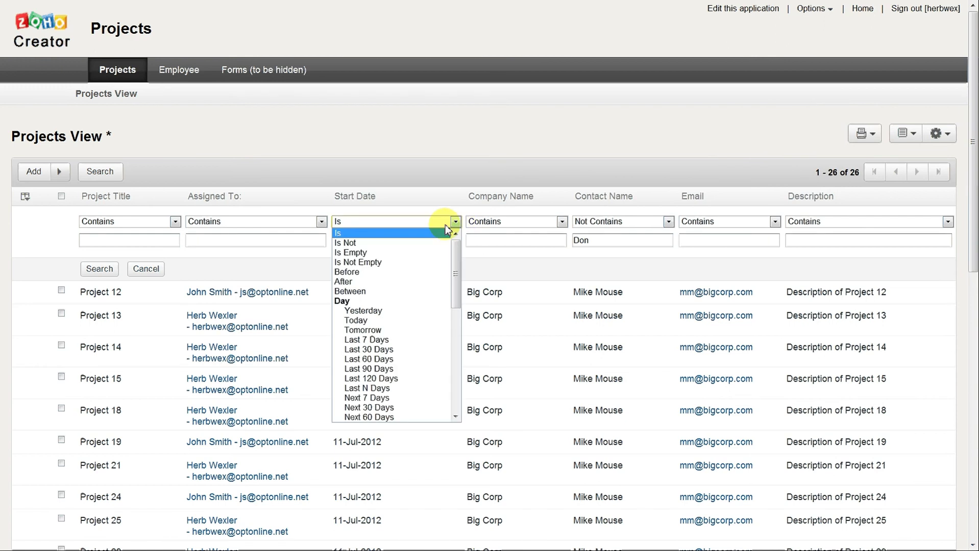
{"action": "left_click", "coordinate": [408, 272]}
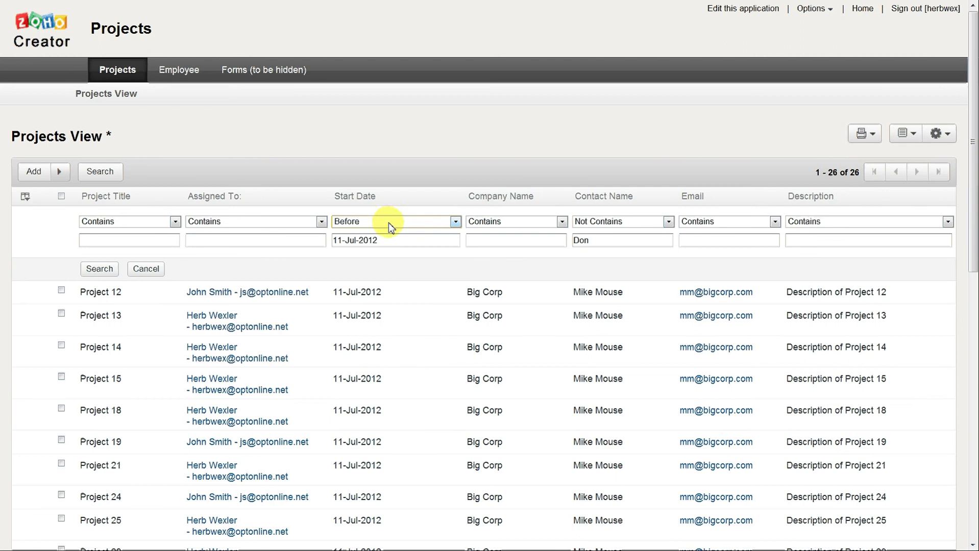
{"action": "left_click", "coordinate": [81, 274]}
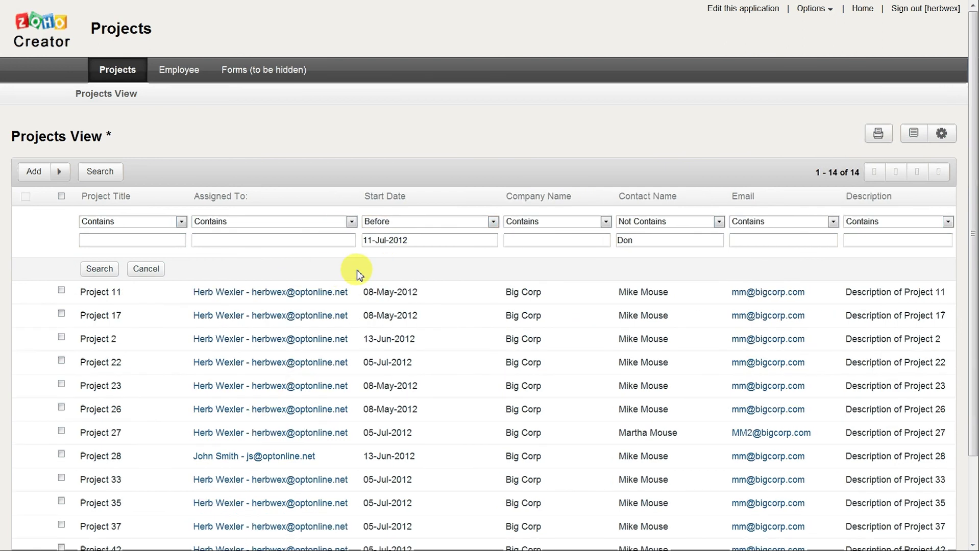
Step: Set the Start Date search condition to Between and look through the other available day, week, month and year conditions
{"action": "left_click", "coordinate": [493, 221]}
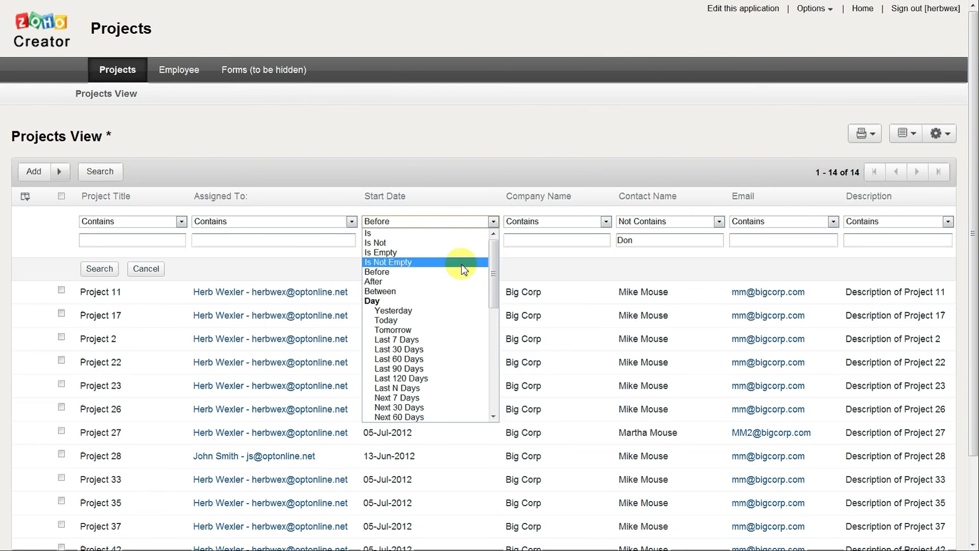
{"action": "left_click", "coordinate": [442, 289]}
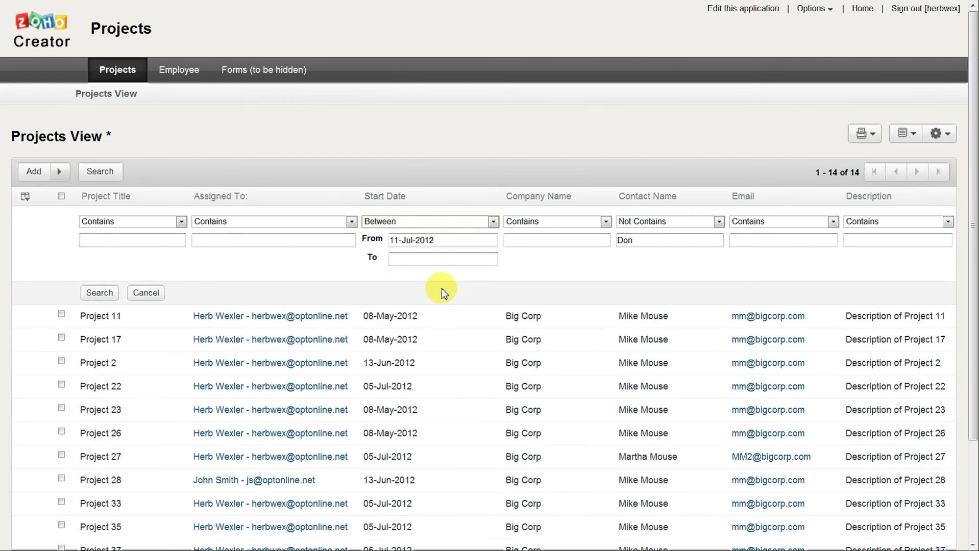
{"action": "left_click", "coordinate": [493, 223]}
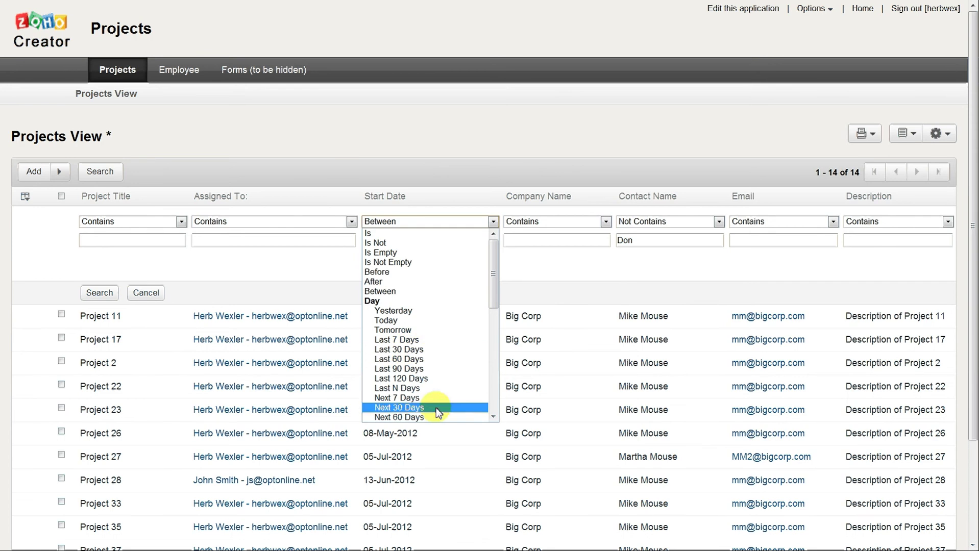
{"action": "scroll", "coordinate": [493, 293], "scroll_direction": "down", "scroll_amount": 1}
{"action": "scroll", "coordinate": [493, 293], "scroll_direction": "down", "scroll_amount": 5}
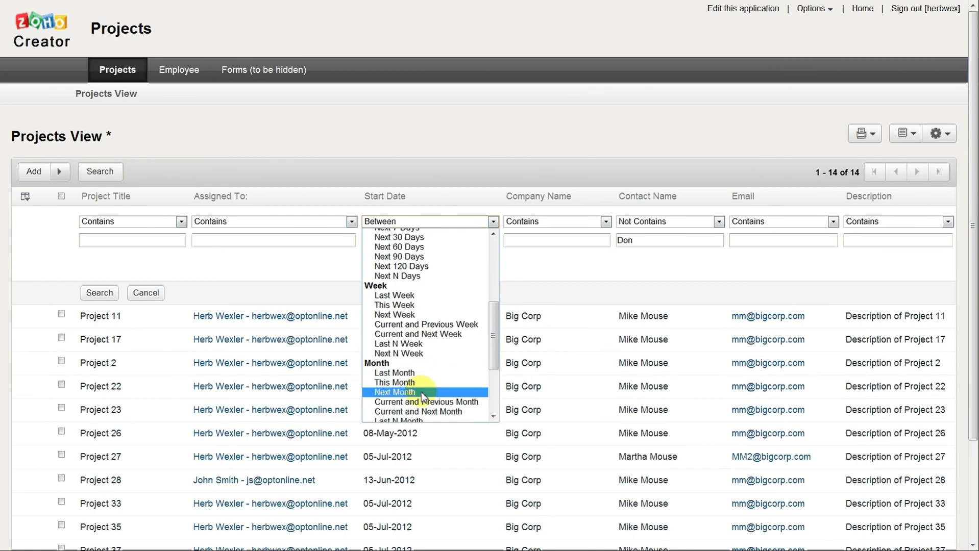
{"action": "scroll", "coordinate": [484, 383], "scroll_direction": "down", "scroll_amount": 4}
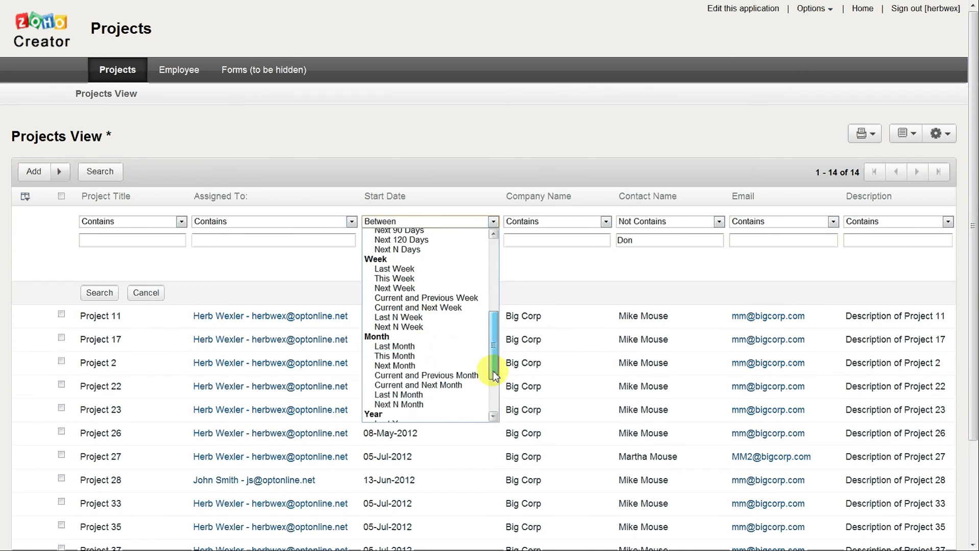
{"action": "left_click_drag", "start_coordinate": [492, 406], "coordinate": [491, 295]}
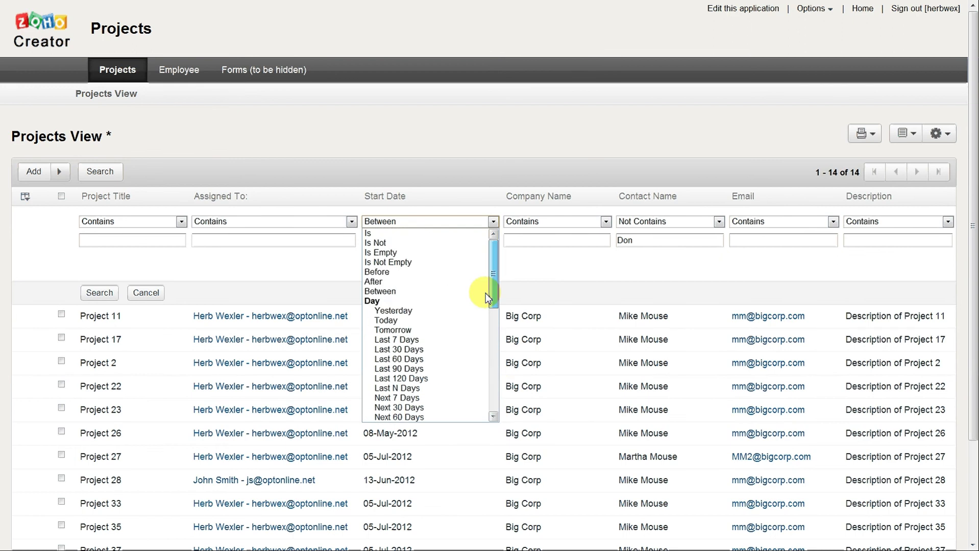
{"action": "left_click", "coordinate": [306, 268]}
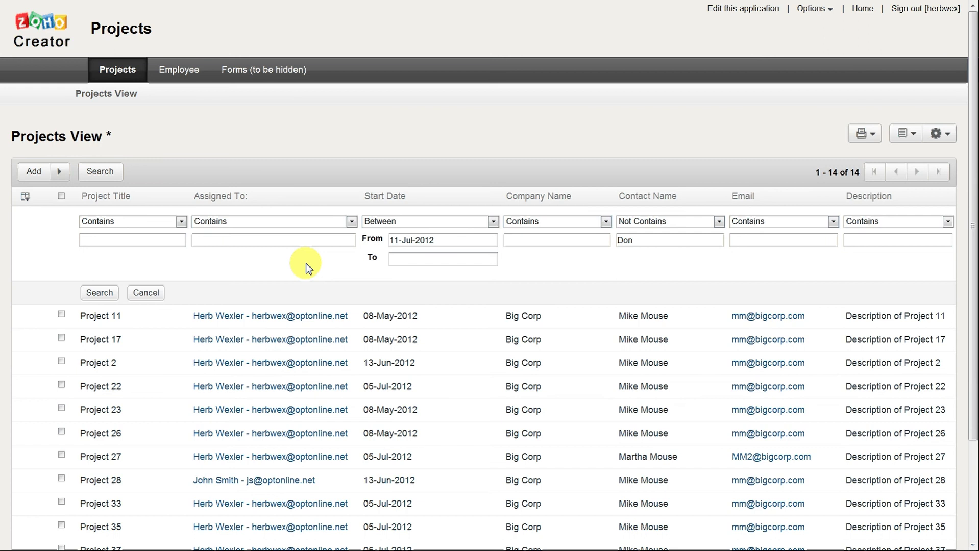
Step: Cancel the search and hide the Description column in the Projects View
{"action": "left_click", "coordinate": [146, 293]}
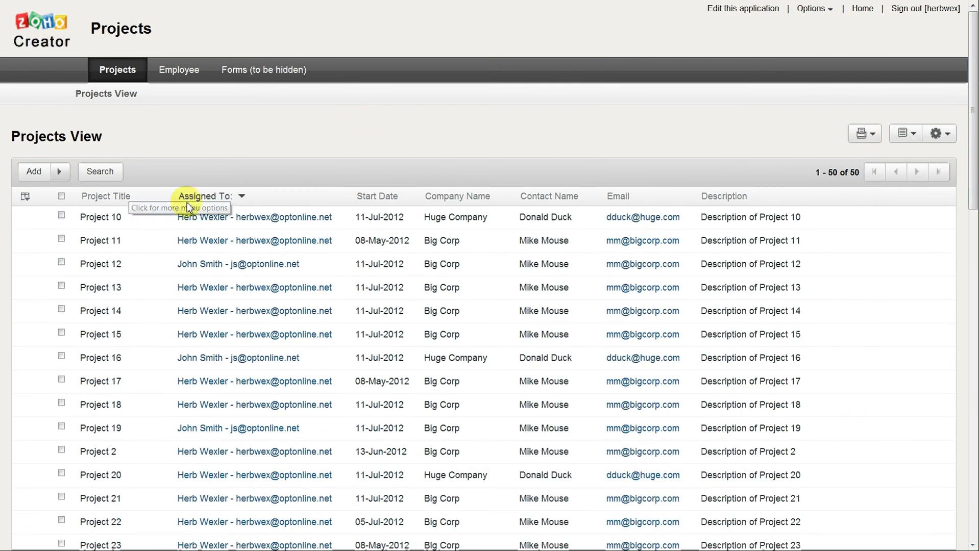
{"action": "left_click", "coordinate": [242, 197]}
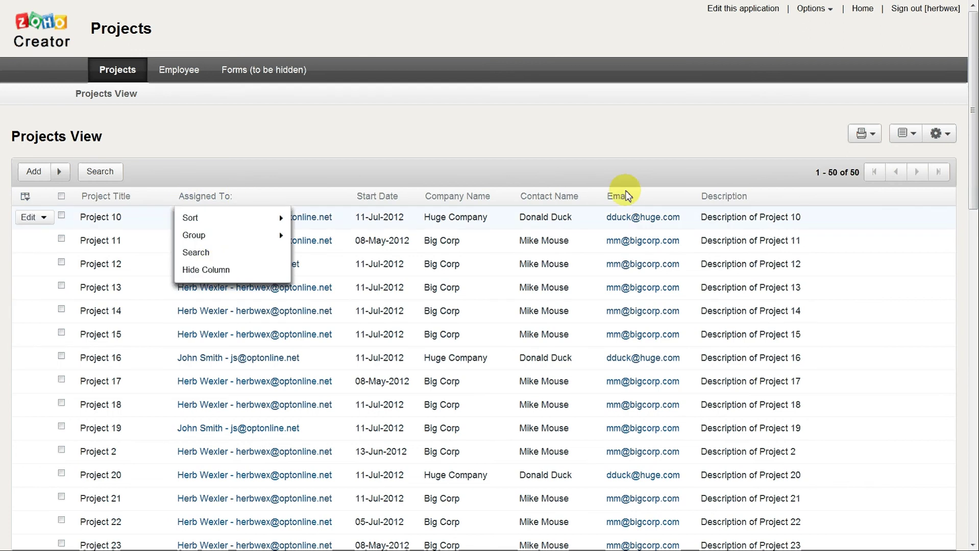
{"action": "left_click", "coordinate": [757, 196]}
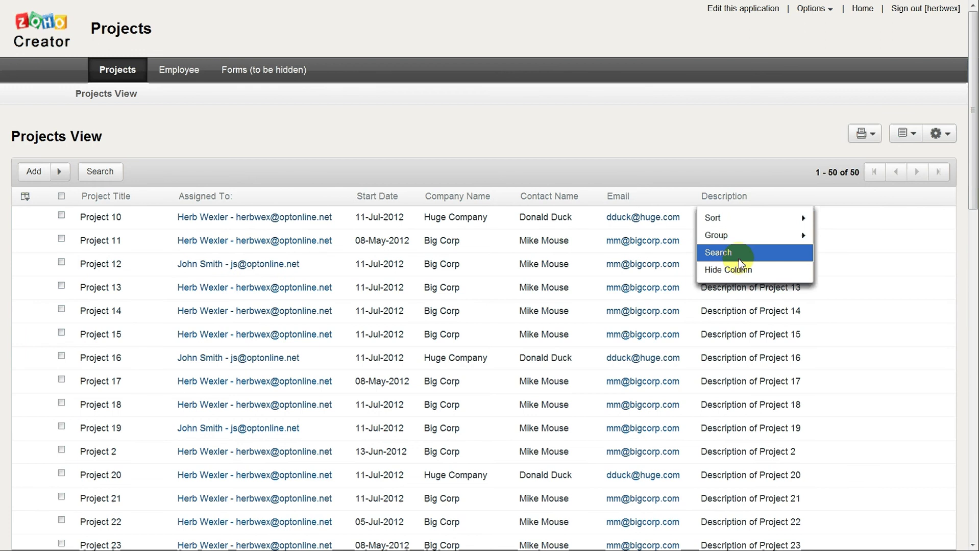
{"action": "left_click", "coordinate": [735, 270]}
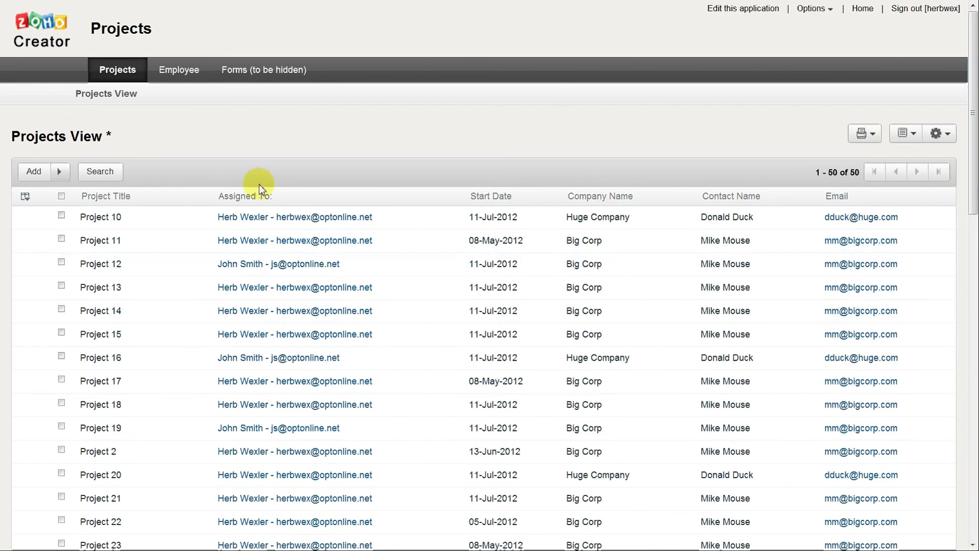
Step: Save the changed layout as a new view named "Projects without description"
{"action": "mouse_move", "coordinate": [113, 135]}
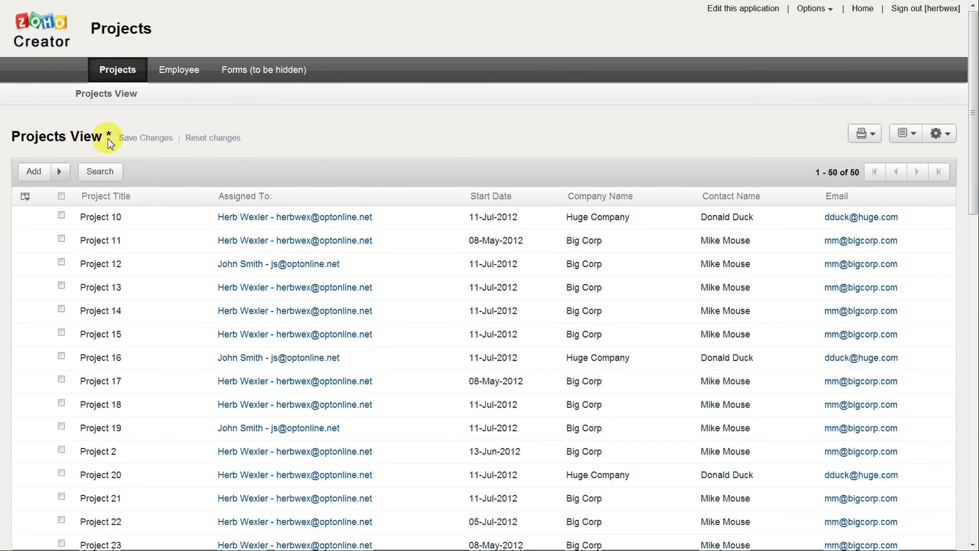
{"action": "left_click", "coordinate": [143, 138]}
{"action": "left_click", "coordinate": [402, 215]}
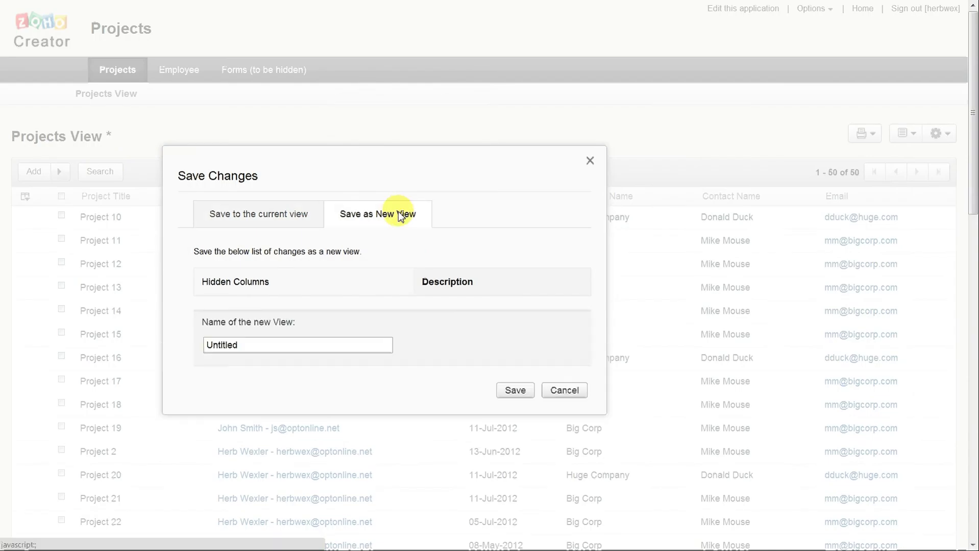
{"action": "left_click_drag", "start_coordinate": [278, 352], "coordinate": [186, 344]}
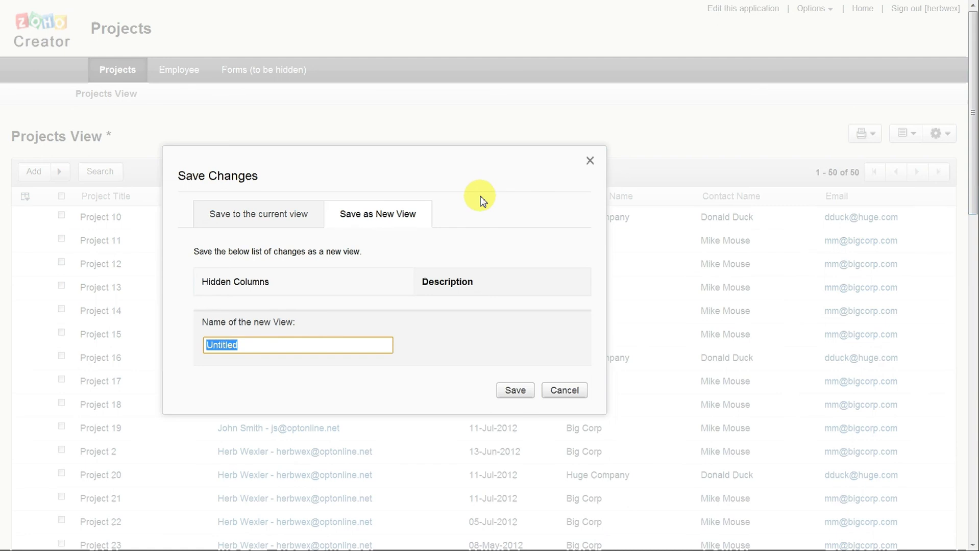
{"action": "type", "text": "Projects without "}
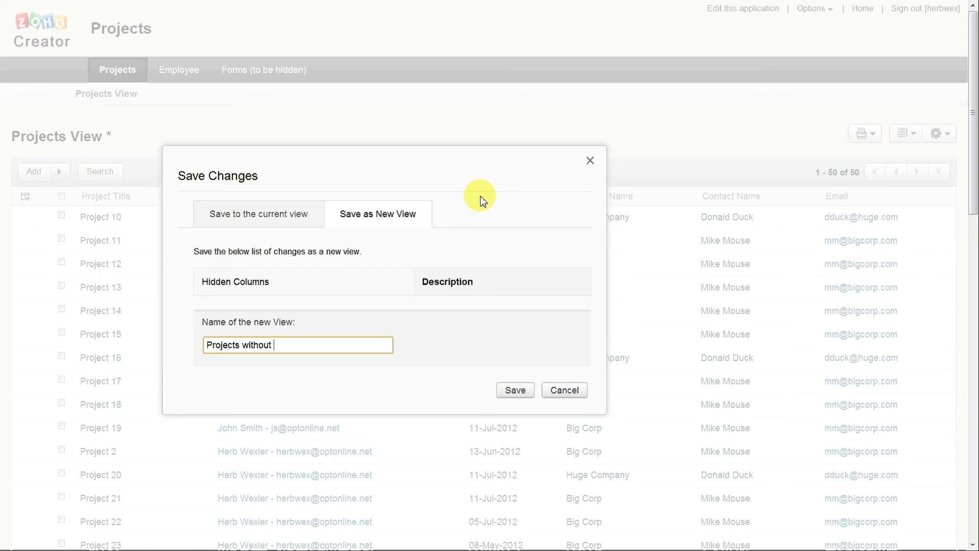
{"action": "type", "text": "description"}
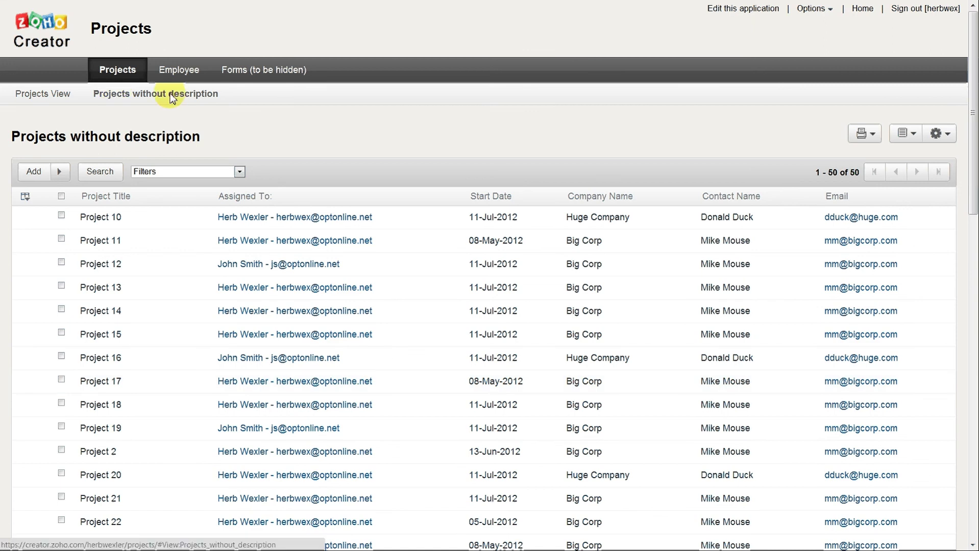
Step: Compare the columns of the Projects View with those of the Projects without description view, ending on the Projects View
{"action": "left_click", "coordinate": [55, 95]}
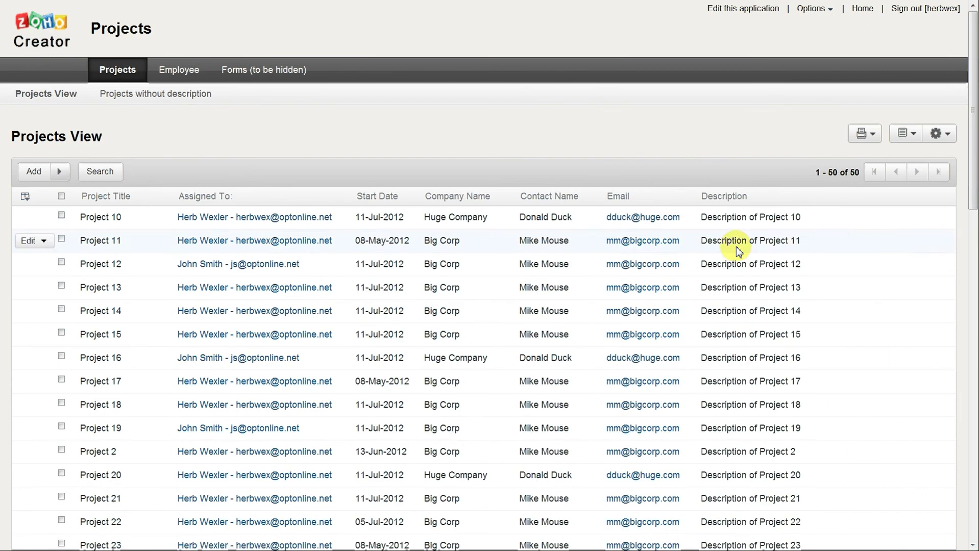
{"action": "left_click", "coordinate": [189, 95]}
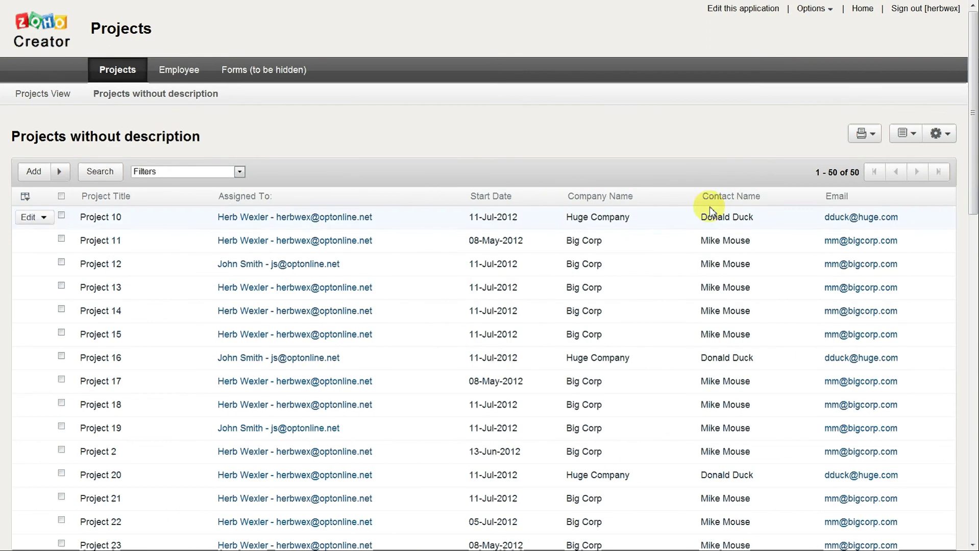
{"action": "left_click", "coordinate": [45, 95]}
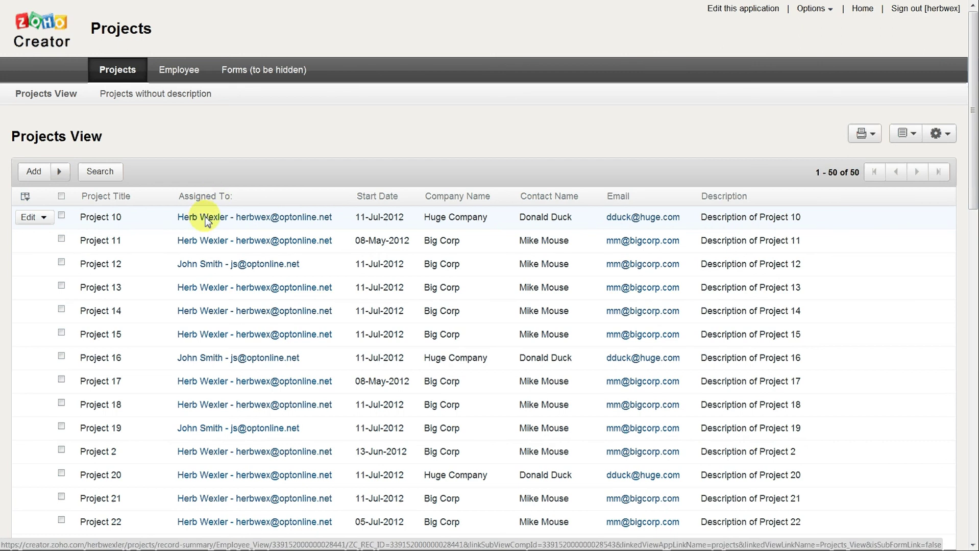
Step: View the details of the employees assigned to Project 10 and Project 19, closing each record summary
{"action": "left_click", "coordinate": [207, 219]}
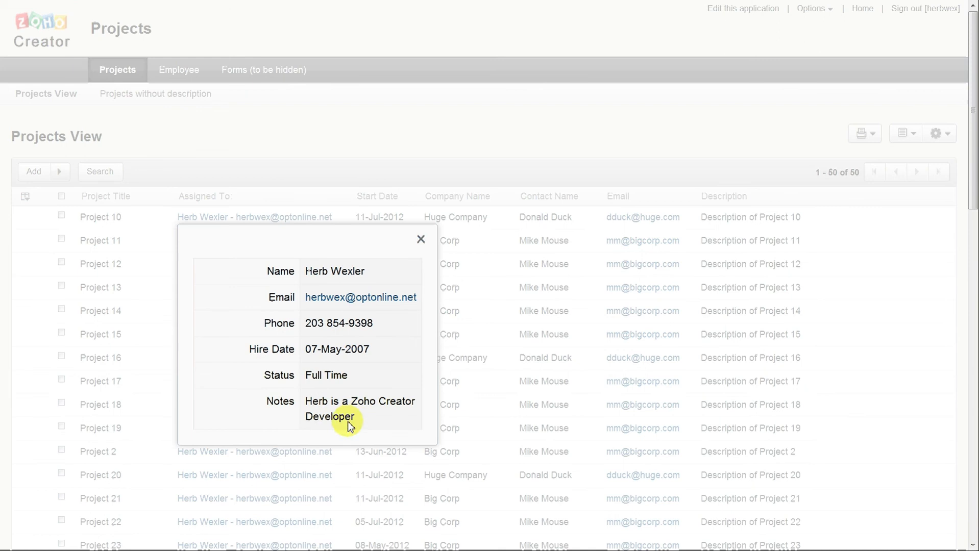
{"action": "left_click", "coordinate": [421, 239]}
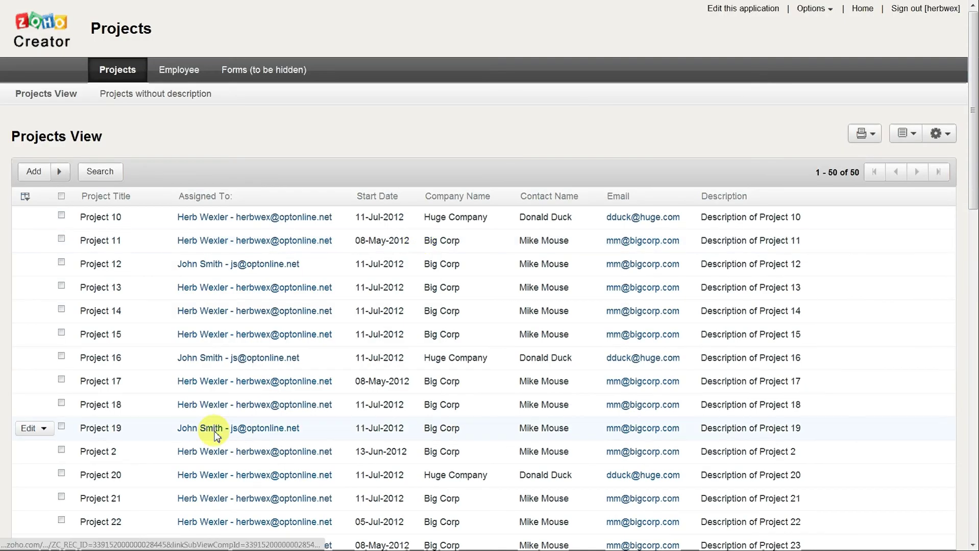
{"action": "left_click", "coordinate": [214, 428]}
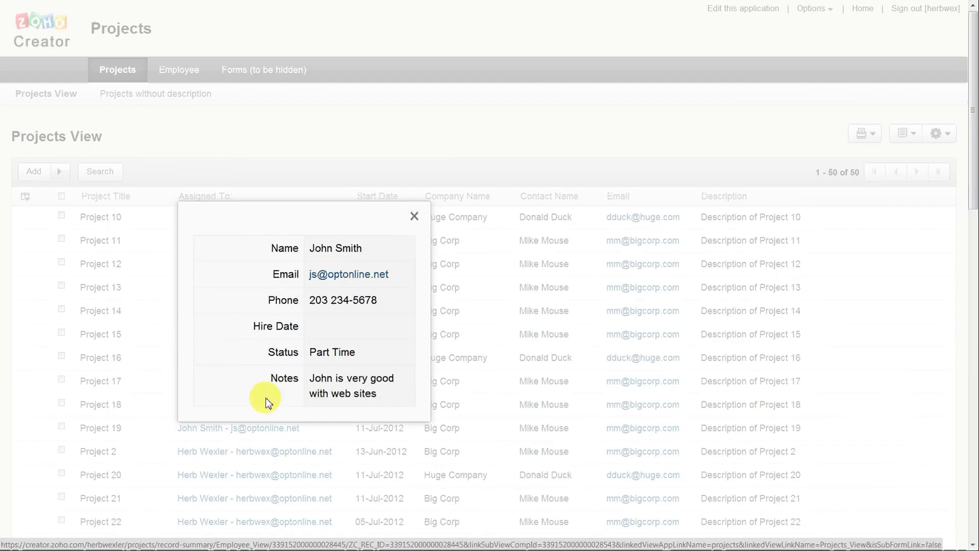
{"action": "left_click", "coordinate": [415, 216]}
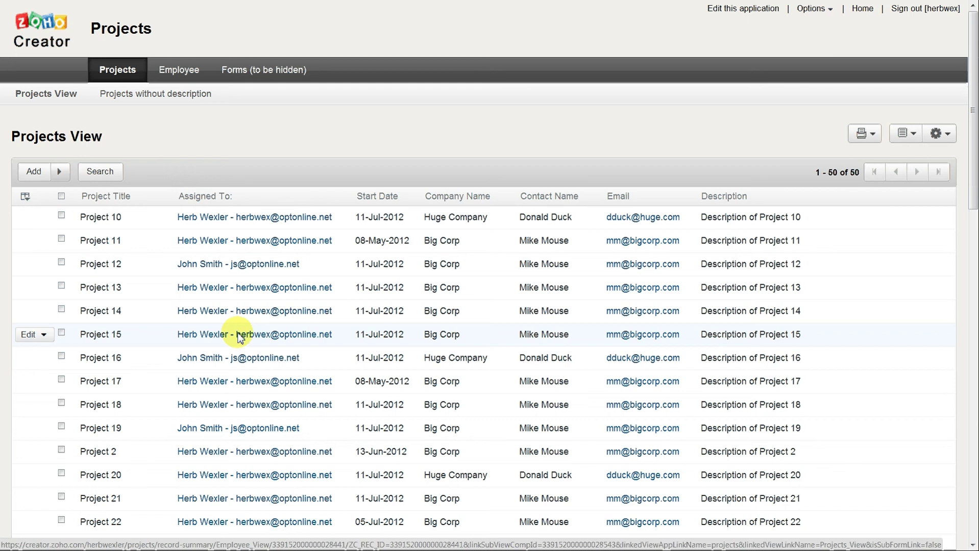
Step: Edit the Project 14 record to assign it to the other employee and update the record
{"action": "left_click", "coordinate": [30, 316]}
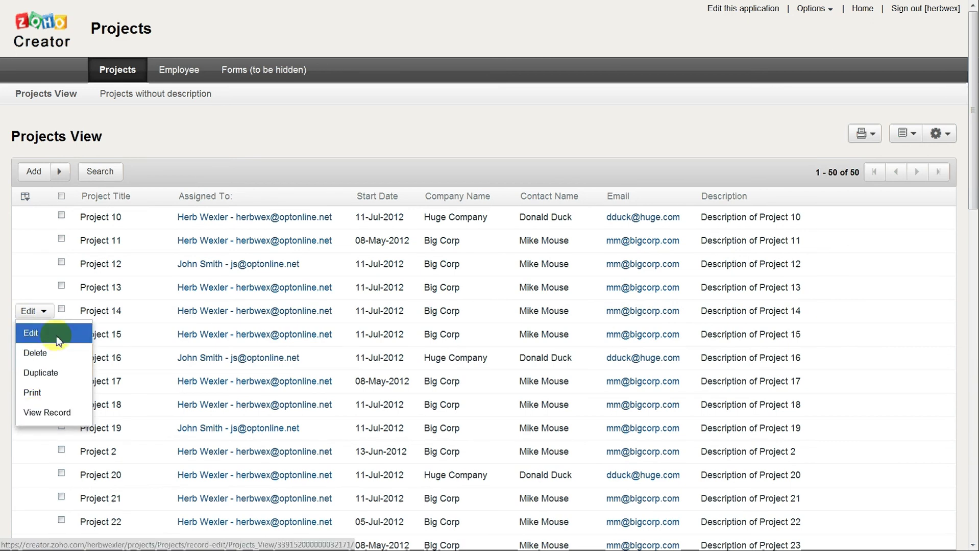
{"action": "left_click", "coordinate": [31, 336]}
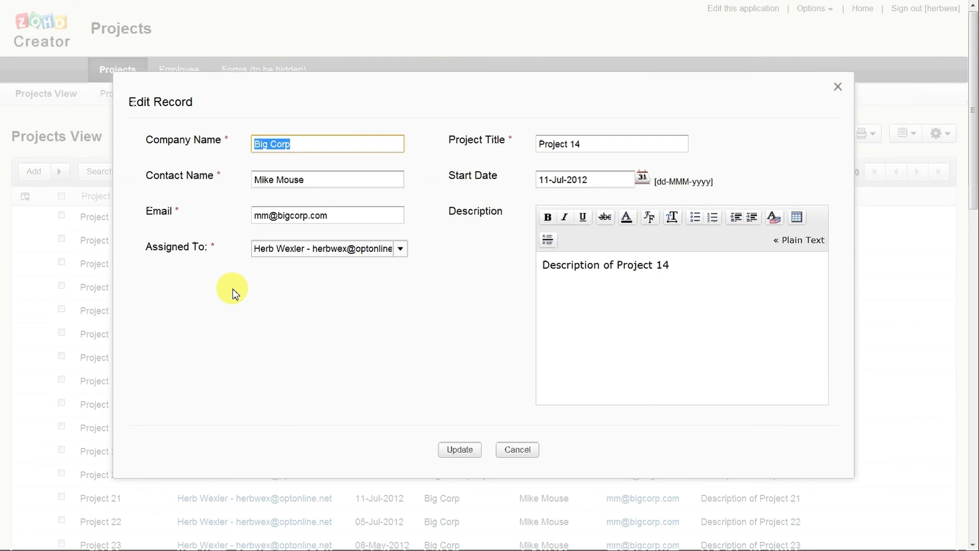
{"action": "left_click", "coordinate": [274, 253]}
{"action": "left_click", "coordinate": [400, 252]}
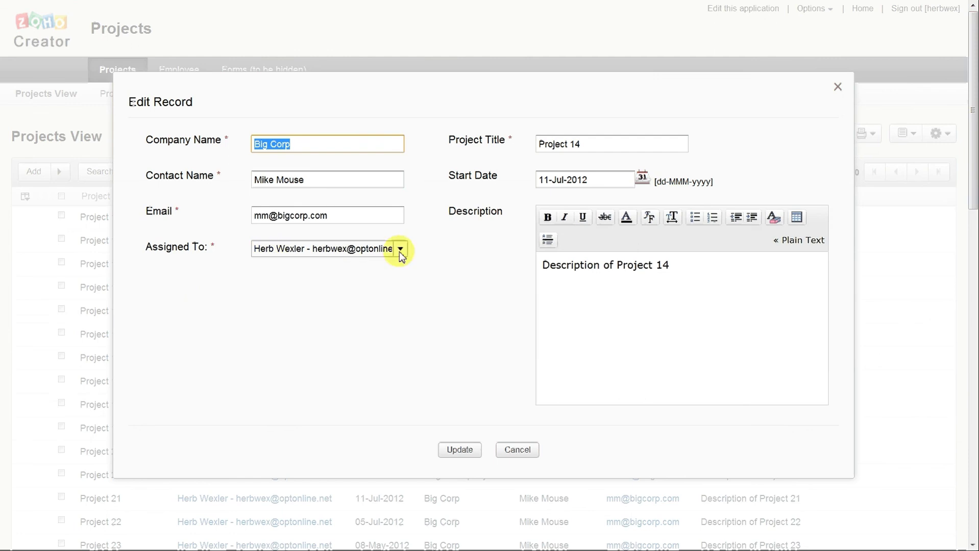
{"action": "left_click", "coordinate": [400, 251]}
{"action": "left_click", "coordinate": [371, 308]}
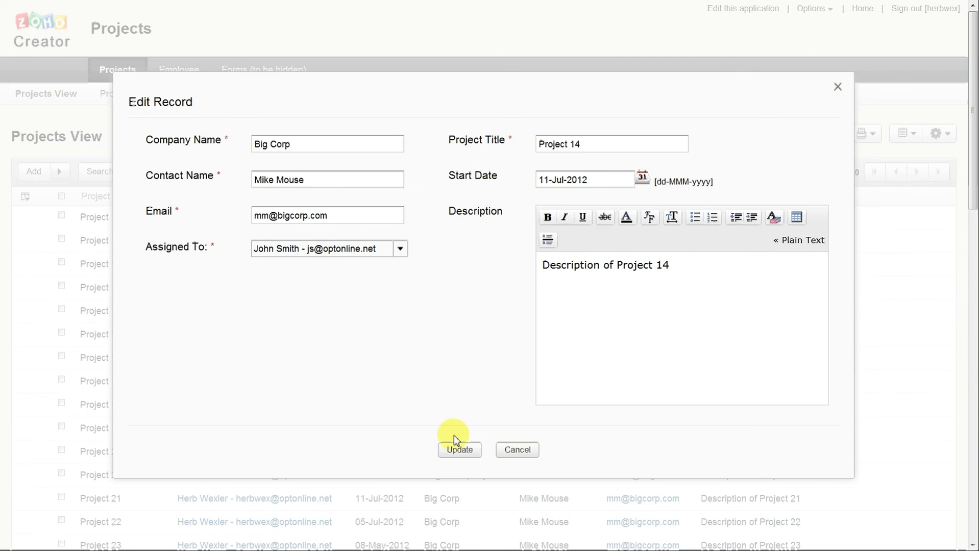
{"action": "left_click", "coordinate": [459, 451]}
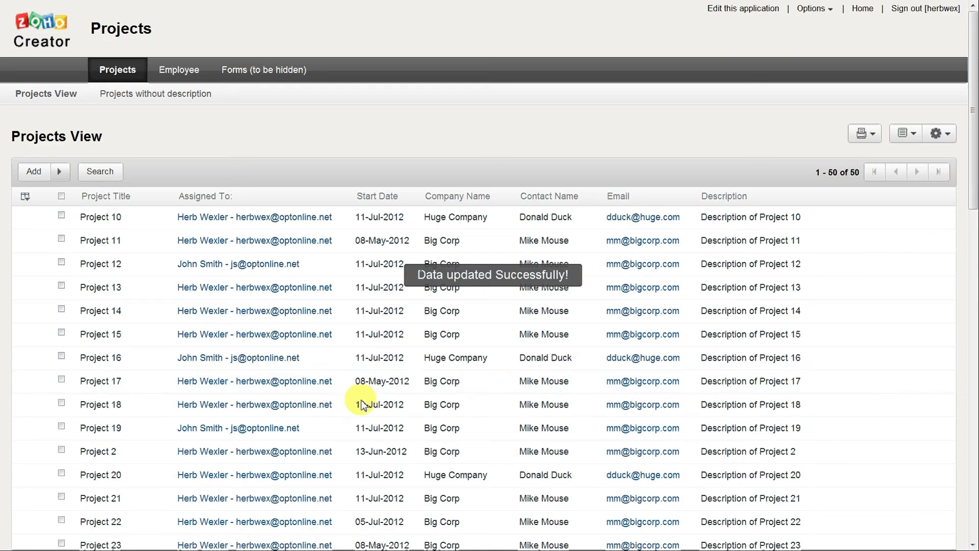
Step: Review the actions available for the Project 16 record, then view its full record summary and close it
{"action": "mouse_move", "coordinate": [317, 411]}
{"action": "mouse_move", "coordinate": [116, 366]}
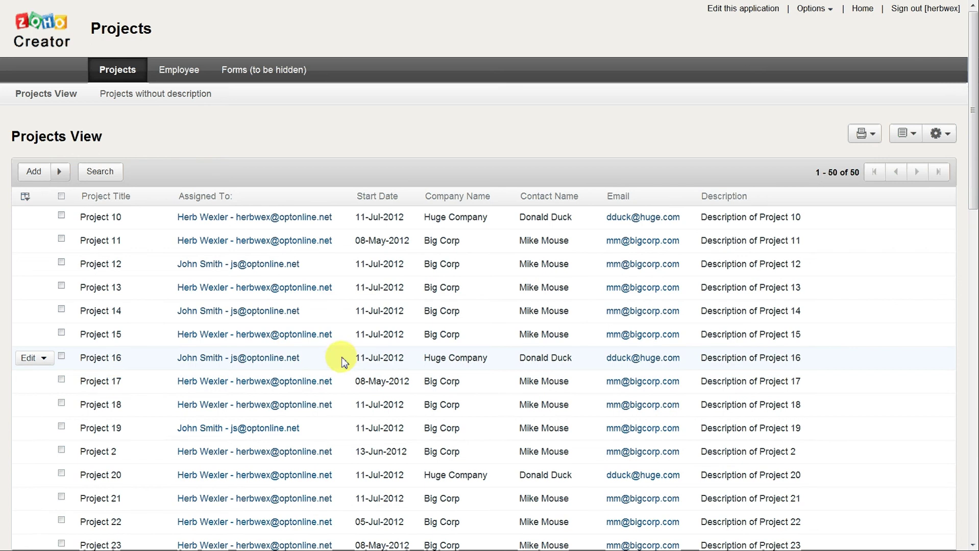
{"action": "left_click", "coordinate": [43, 358]}
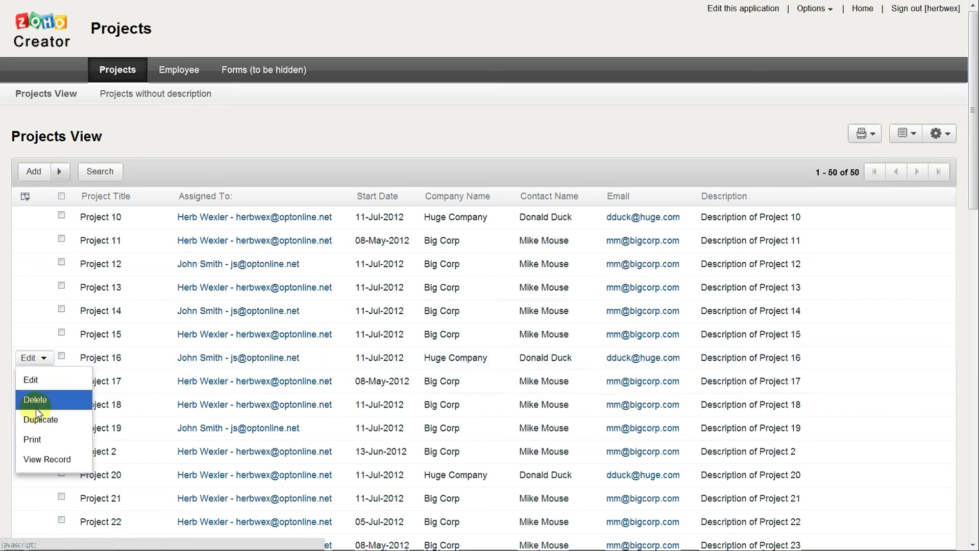
{"action": "right_click", "coordinate": [489, 363]}
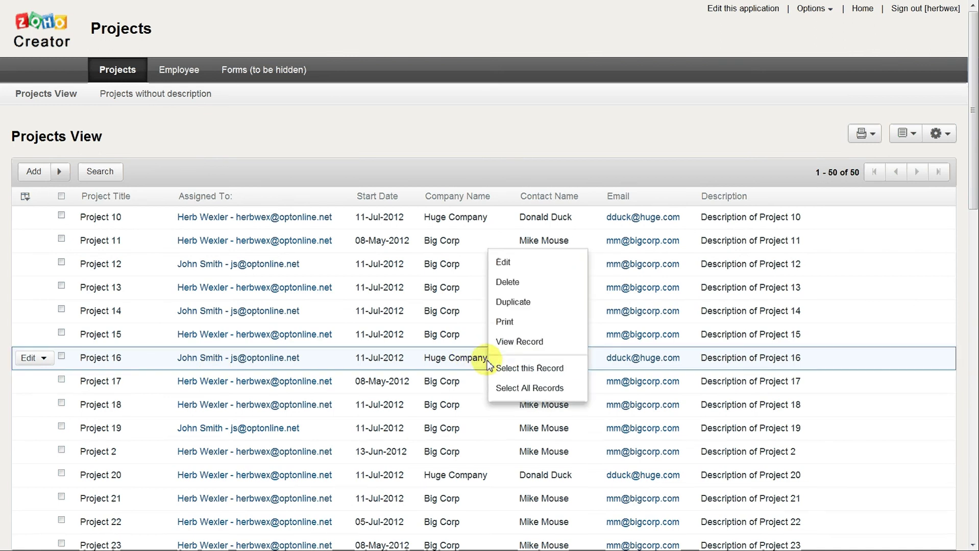
{"action": "left_click", "coordinate": [529, 343]}
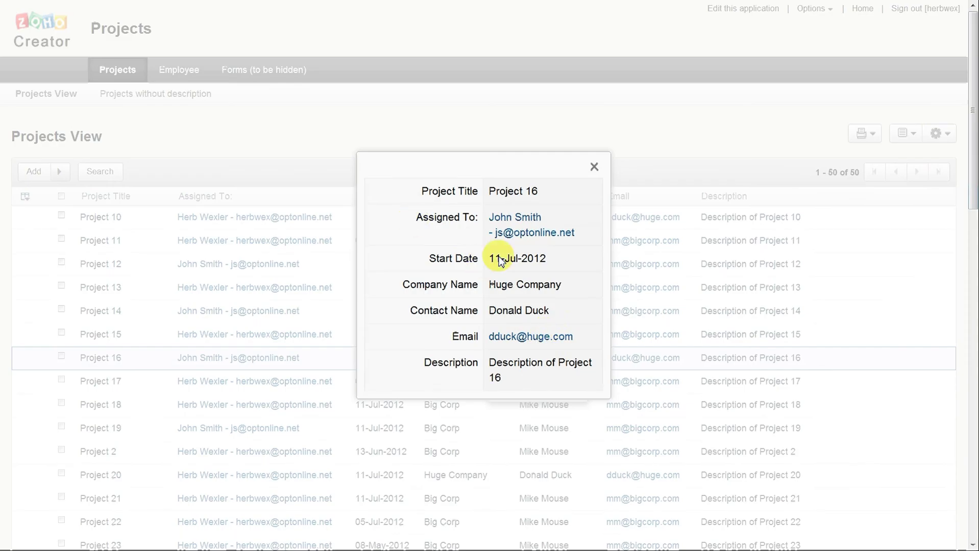
{"action": "left_click", "coordinate": [595, 166]}
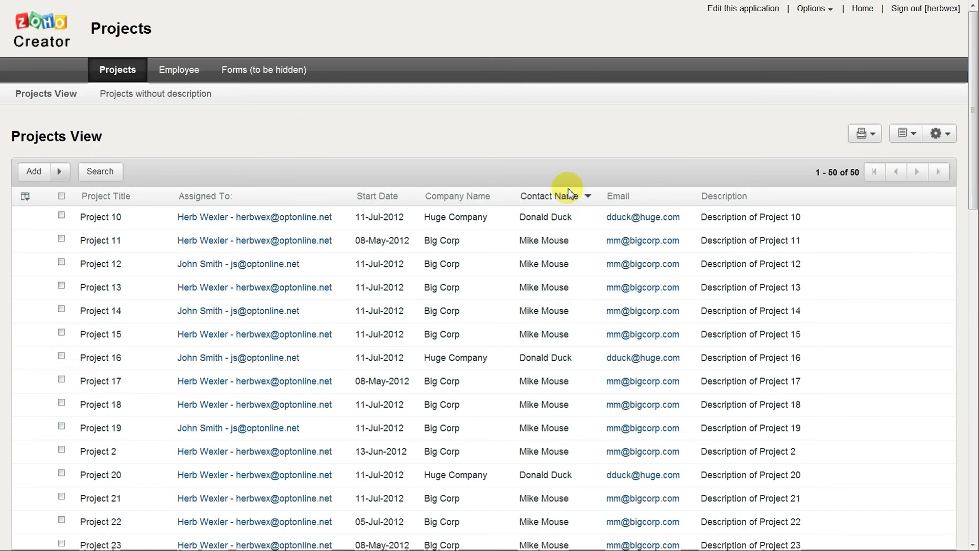
{"action": "left_click", "coordinate": [44, 311]}
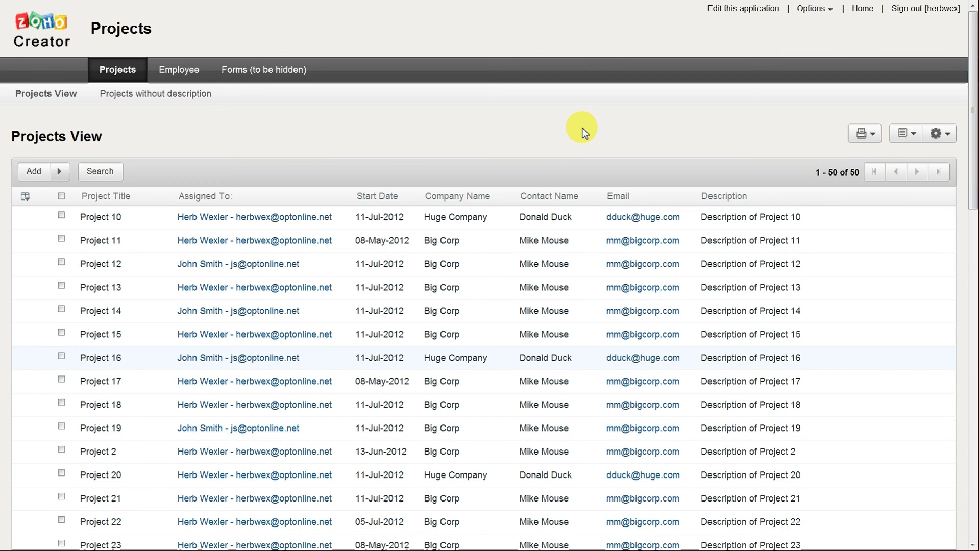
{"action": "key", "text": "F11"}
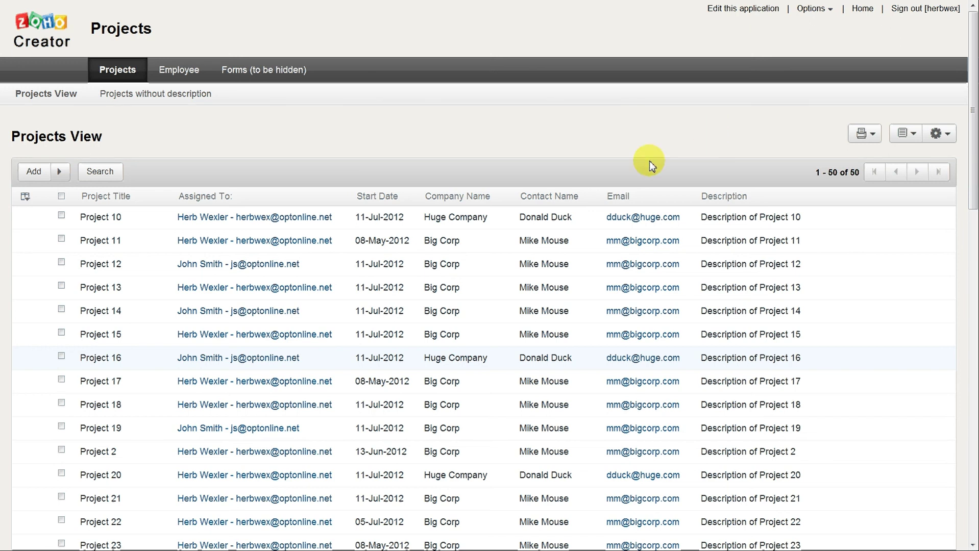
{"action": "mouse_move", "coordinate": [57, 212]}
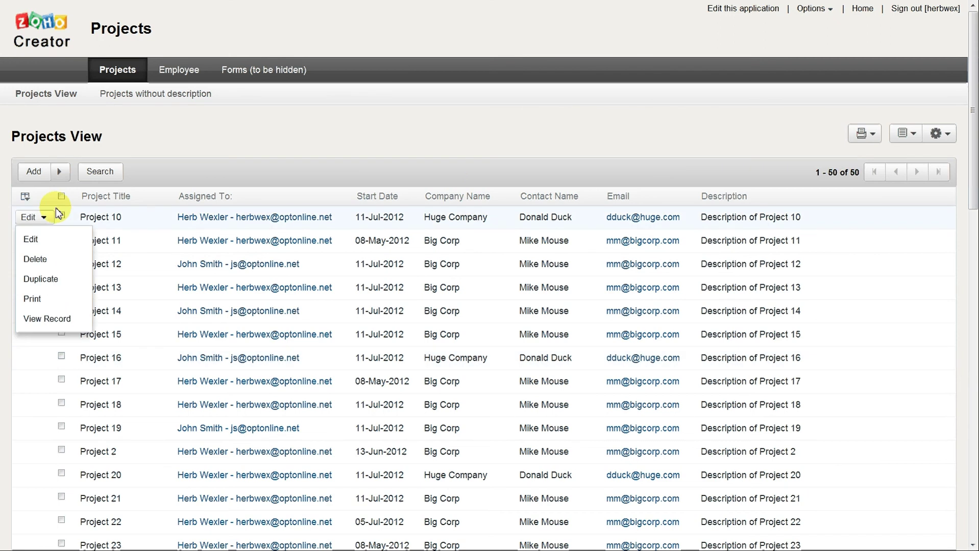
{"action": "left_click", "coordinate": [61, 197]}
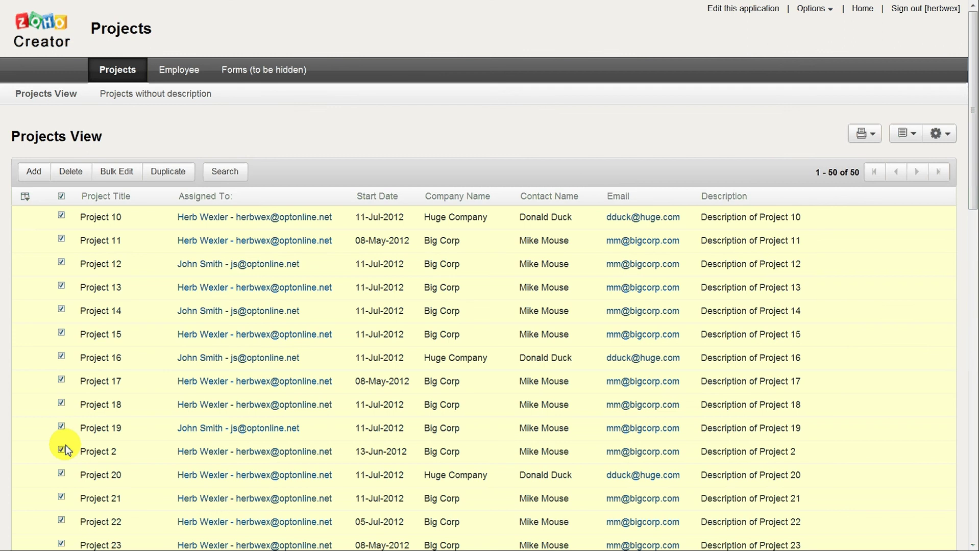
{"action": "left_click", "coordinate": [120, 173]}
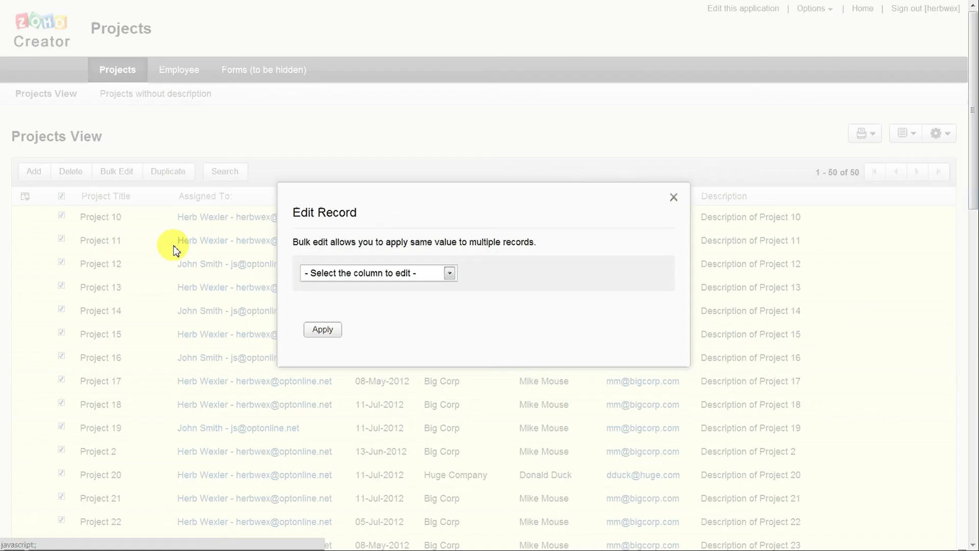
{"action": "left_click", "coordinate": [444, 273]}
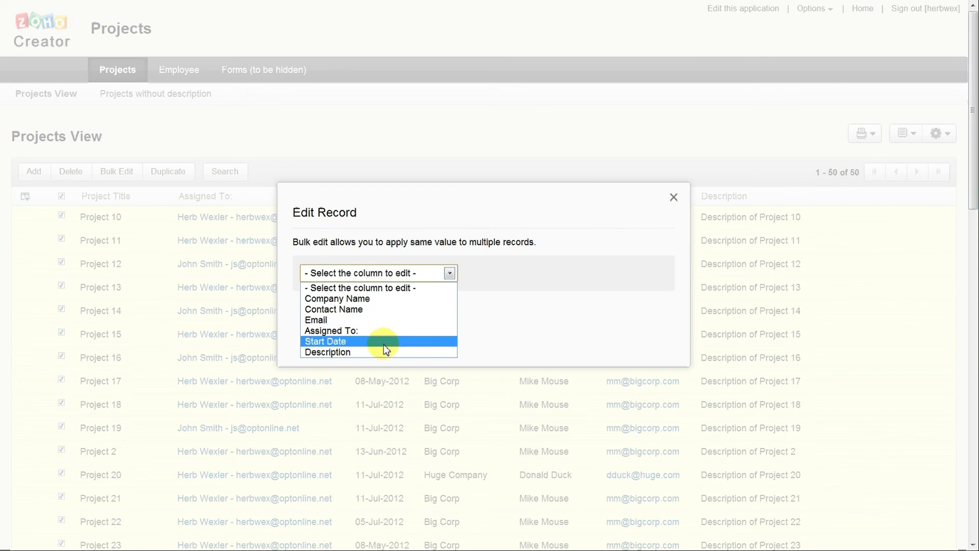
{"action": "left_click", "coordinate": [391, 333]}
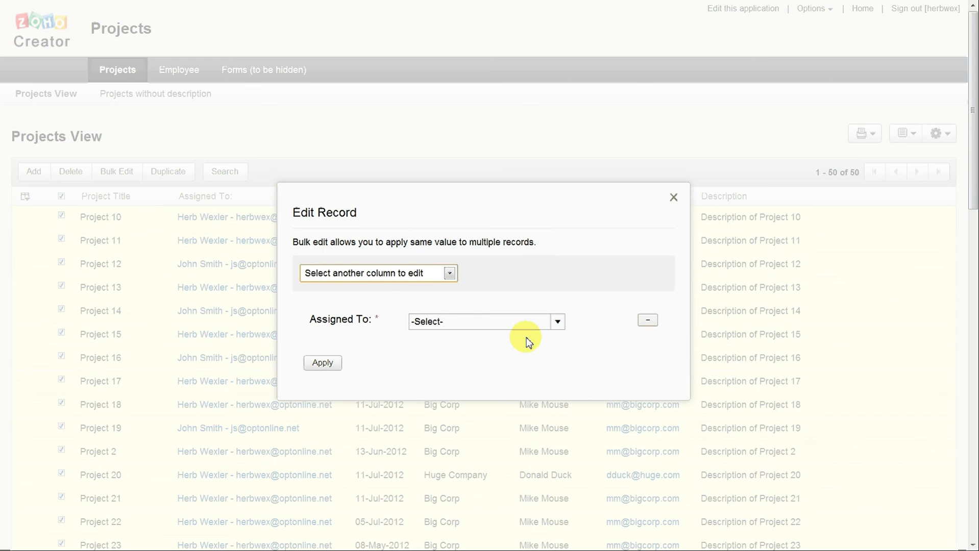
{"action": "left_click", "coordinate": [556, 322]}
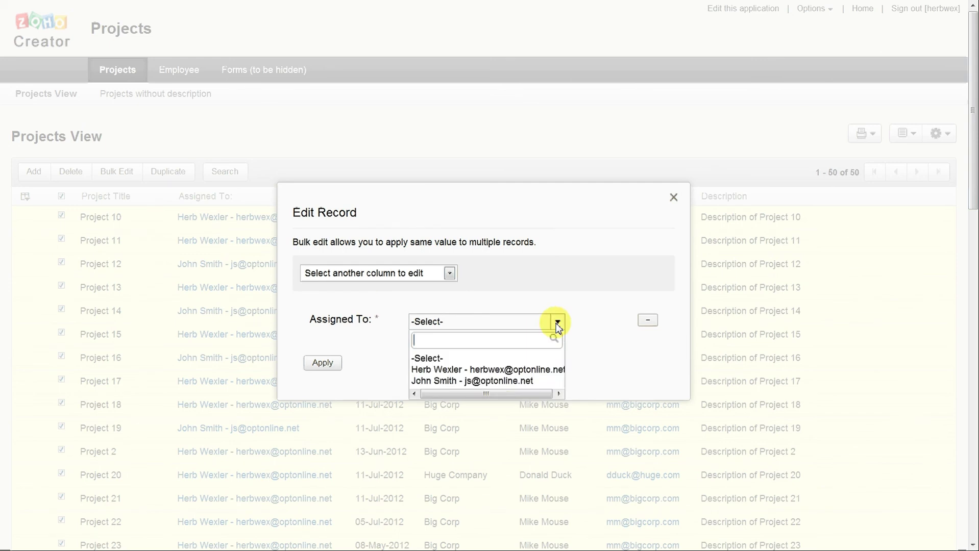
{"action": "left_click", "coordinate": [510, 382]}
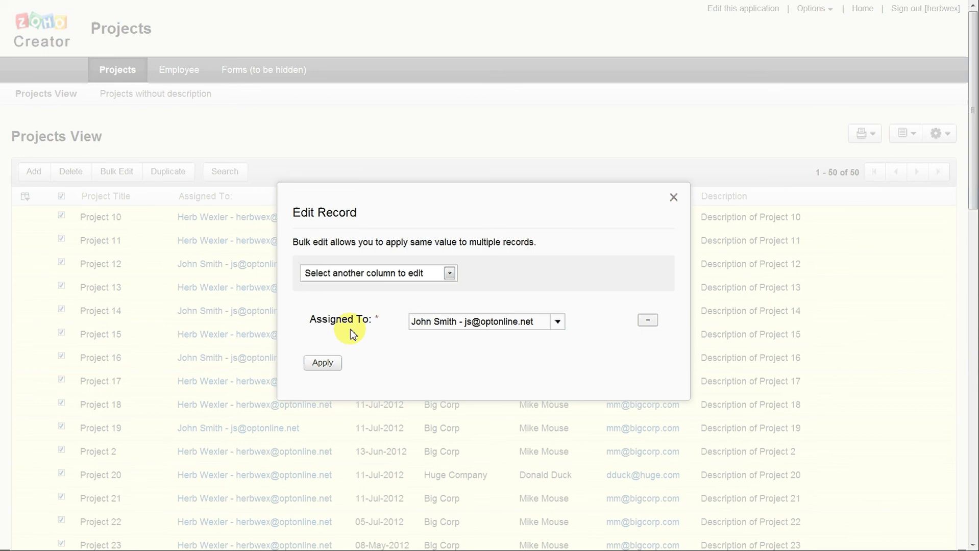
{"action": "left_click", "coordinate": [673, 197]}
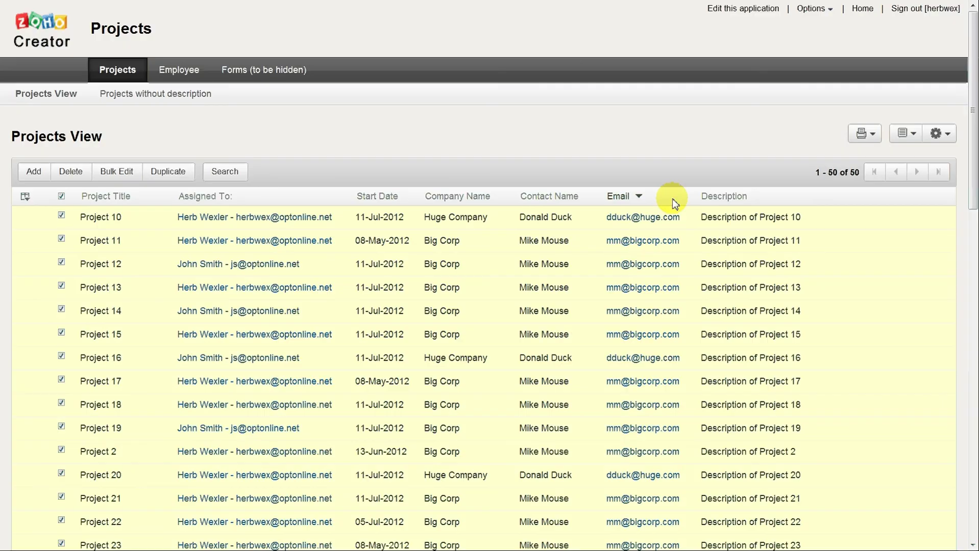
{"action": "left_click", "coordinate": [67, 238]}
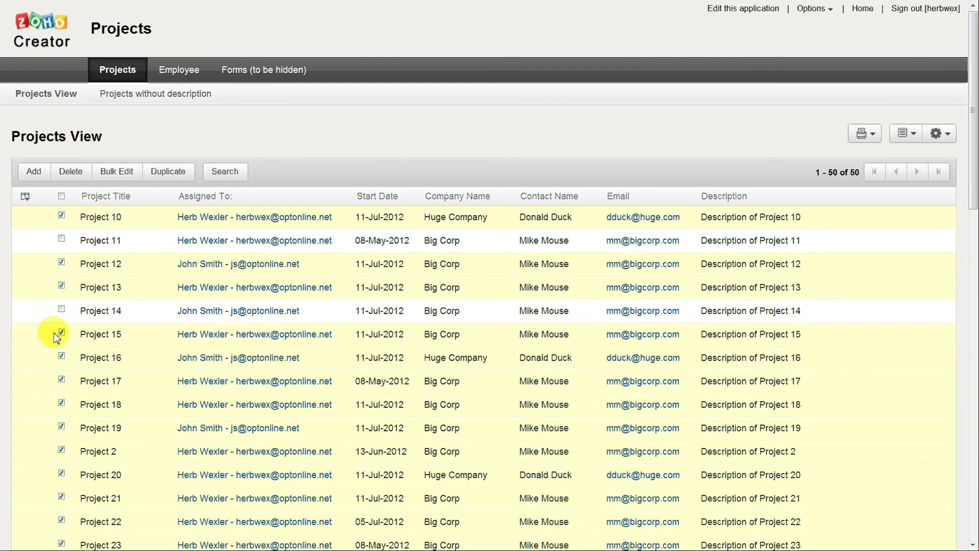
{"action": "left_click", "coordinate": [34, 240]}
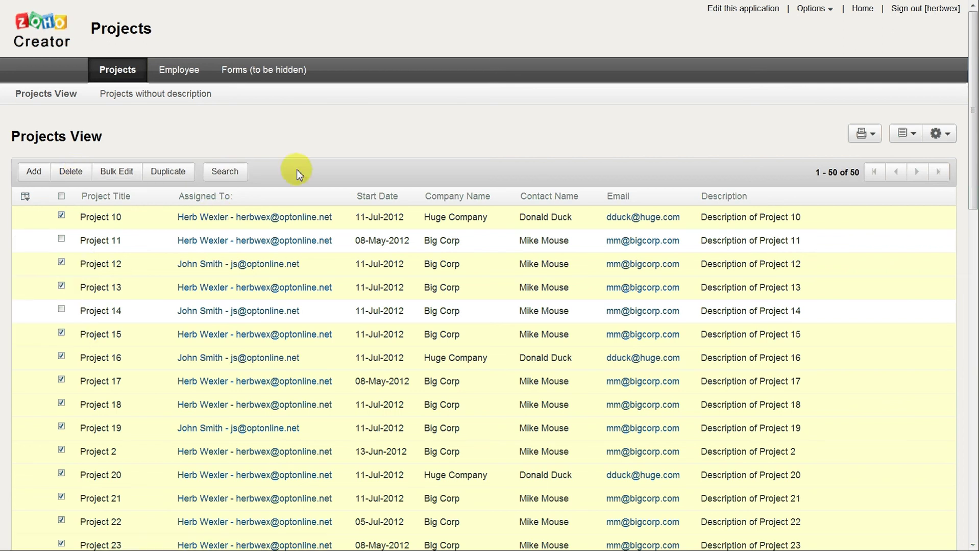
{"action": "left_click", "coordinate": [66, 171]}
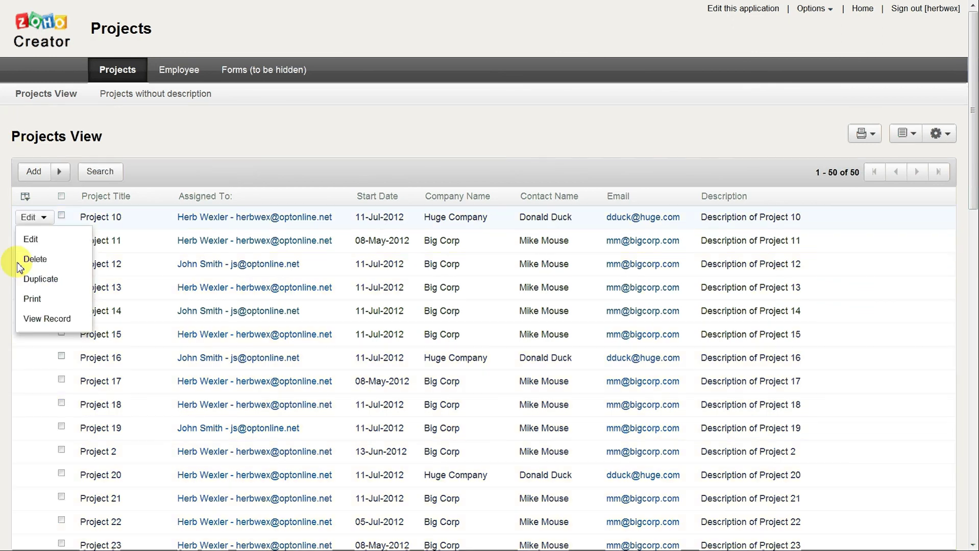
Step: Search the Projects View for records whose Start Date falls in This Month
{"action": "left_click", "coordinate": [408, 198]}
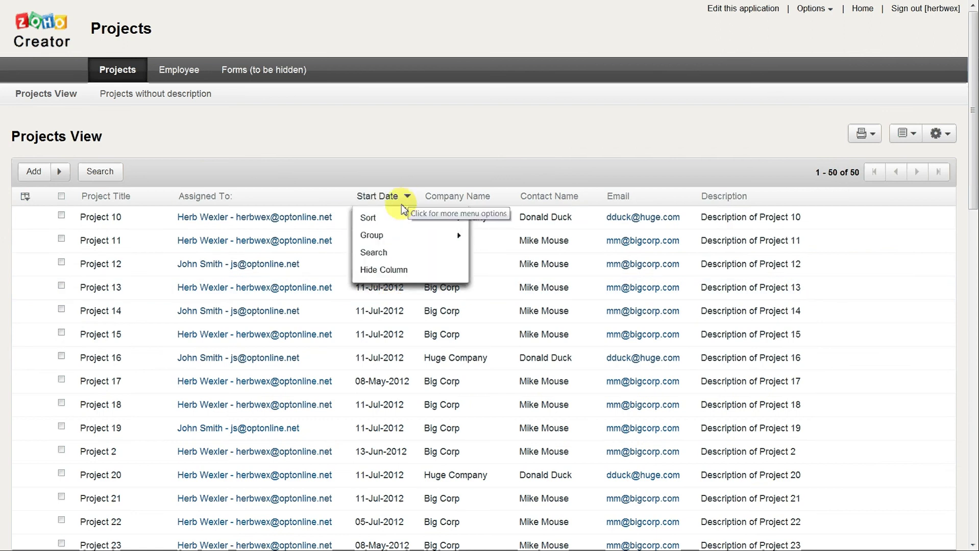
{"action": "left_click", "coordinate": [376, 252]}
{"action": "left_click", "coordinate": [454, 222]}
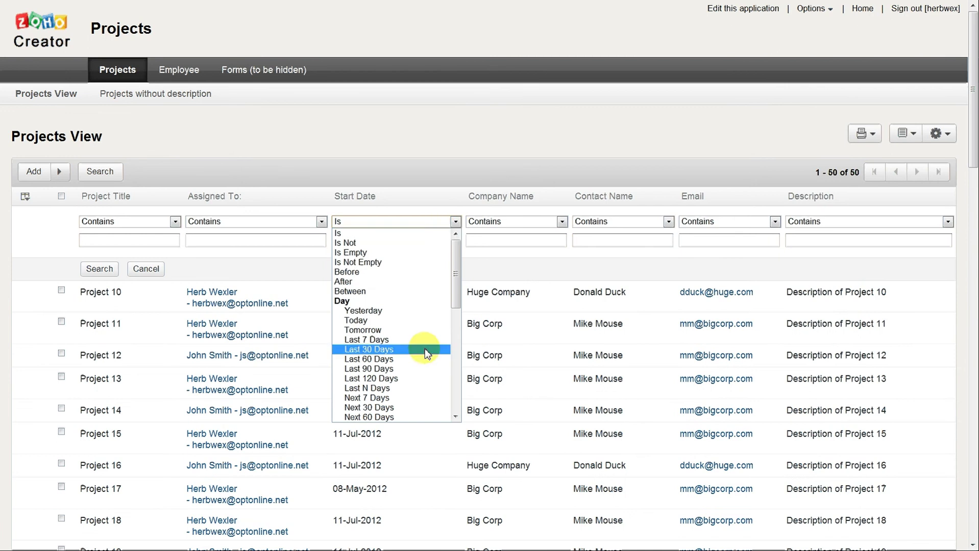
{"action": "left_click_drag", "start_coordinate": [458, 296], "coordinate": [456, 370]}
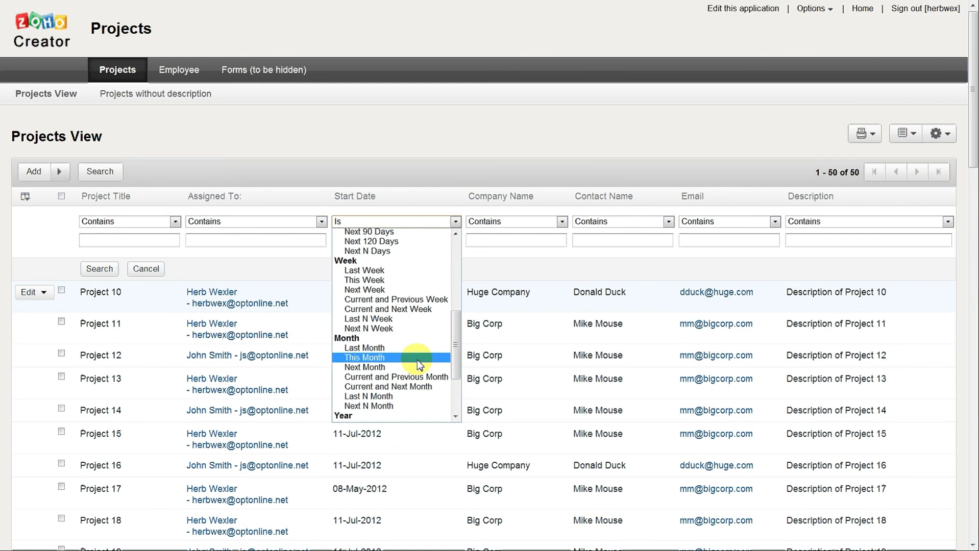
{"action": "left_click", "coordinate": [414, 358]}
{"action": "left_click", "coordinate": [98, 270]}
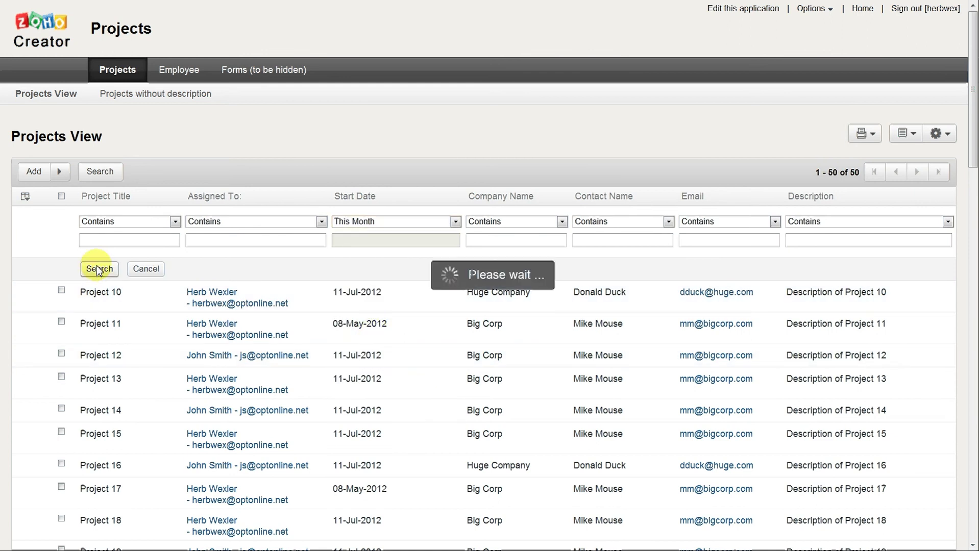
Step: Change the Start Date search criterion to Last Month and run the search again
{"action": "left_click", "coordinate": [454, 222]}
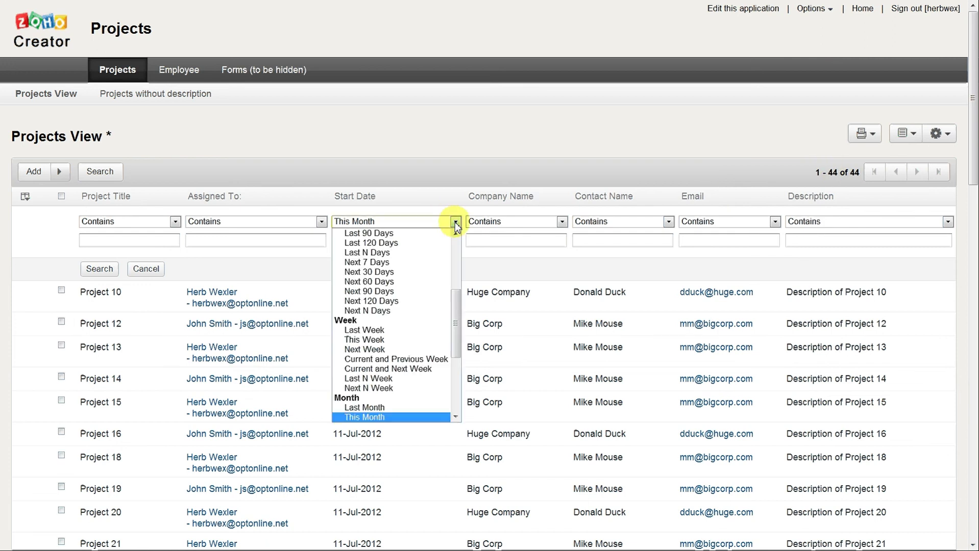
{"action": "left_click", "coordinate": [421, 409]}
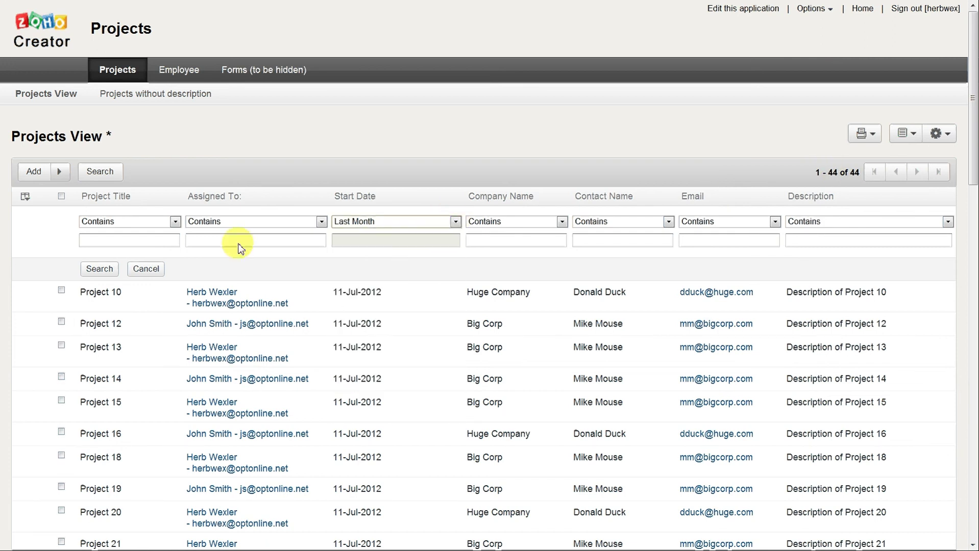
{"action": "left_click", "coordinate": [99, 269]}
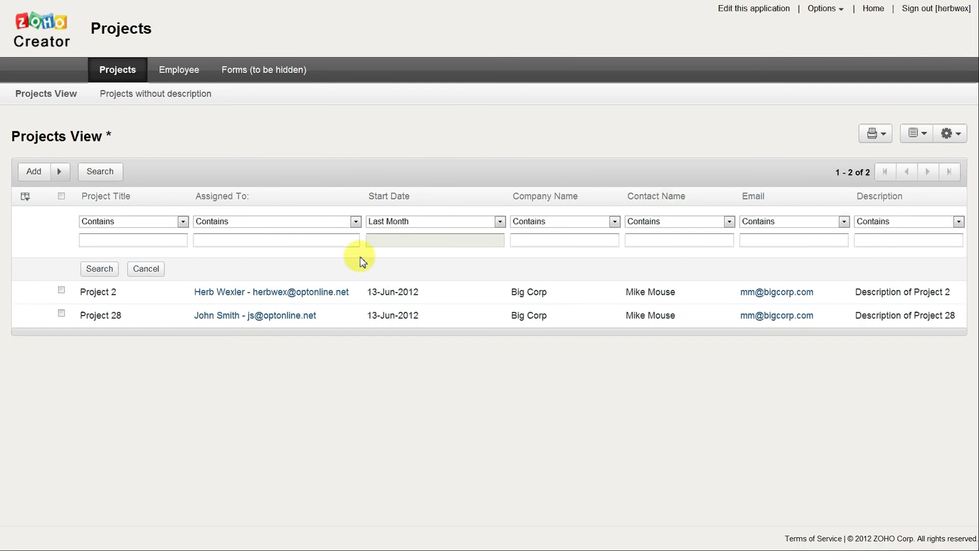
Step: Bulk edit both found records, Project 2 and Project 28, to set their Start Date to 06-Aug-2012, and confirm the update
{"action": "left_click", "coordinate": [61, 197]}
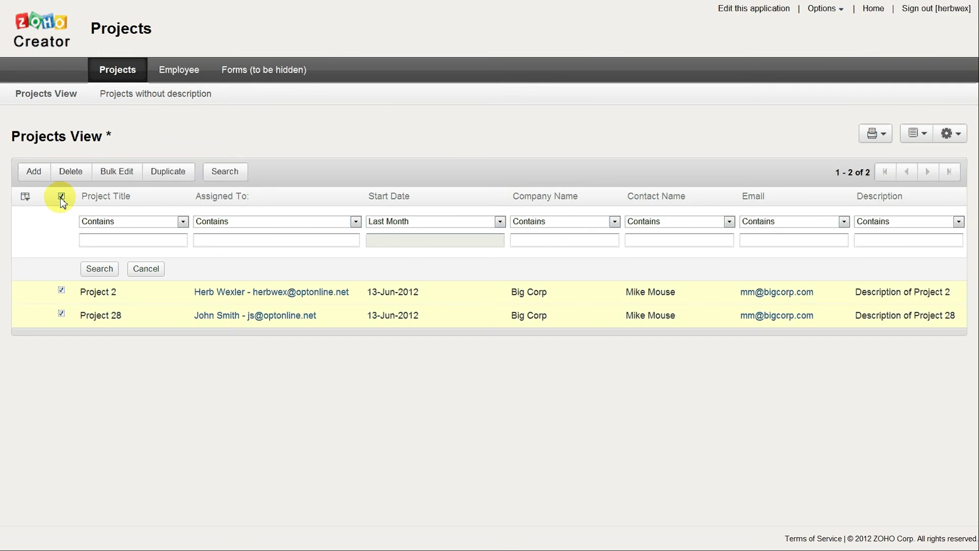
{"action": "left_click", "coordinate": [115, 174]}
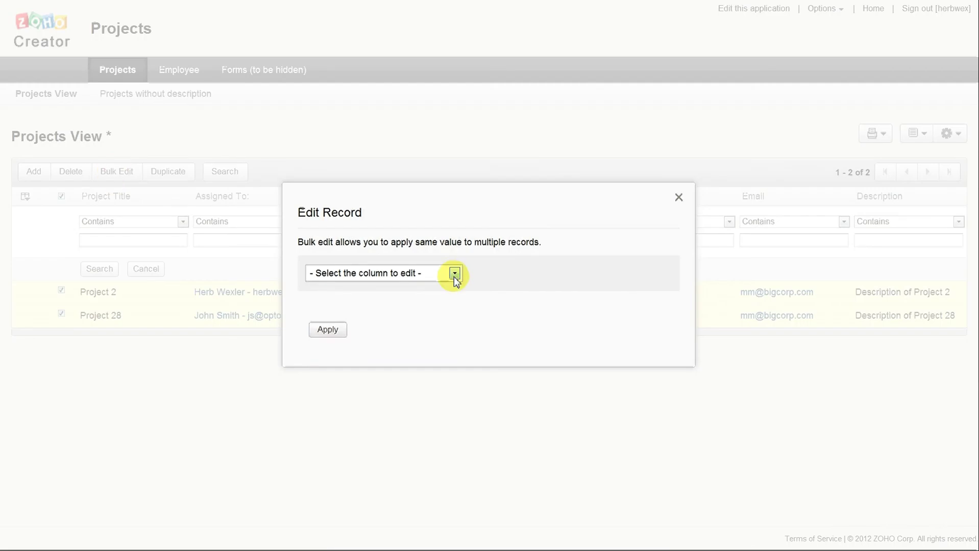
{"action": "left_click", "coordinate": [454, 275]}
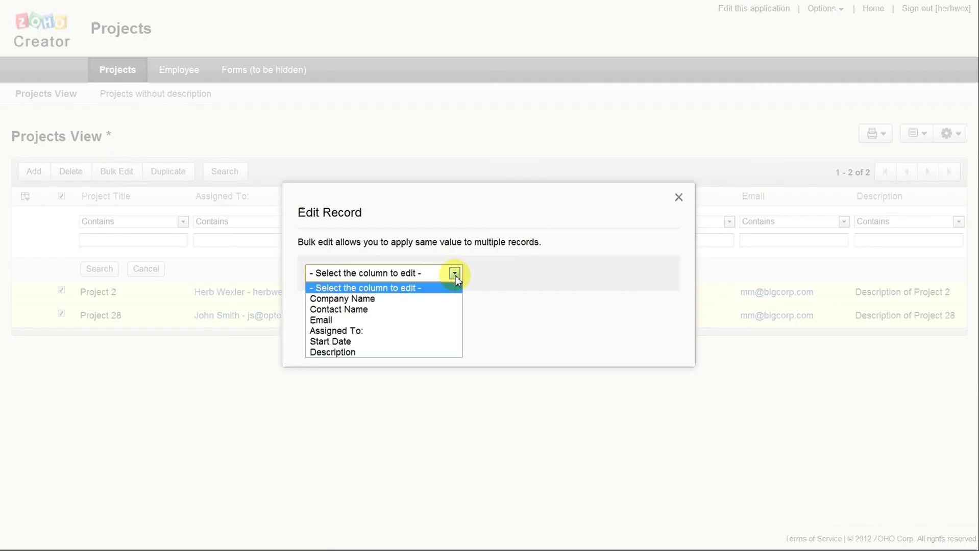
{"action": "left_click", "coordinate": [405, 341]}
{"action": "left_click", "coordinate": [495, 321]}
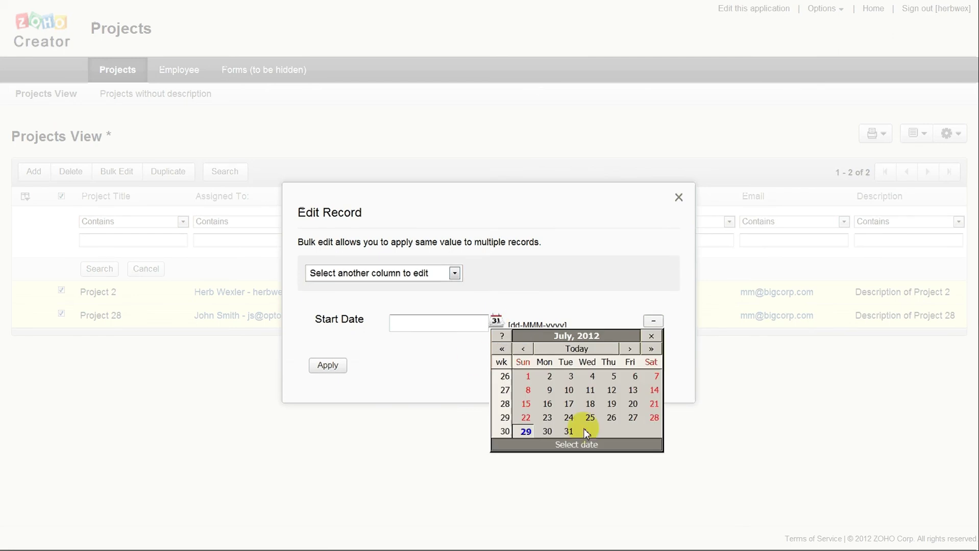
{"action": "left_click", "coordinate": [630, 352]}
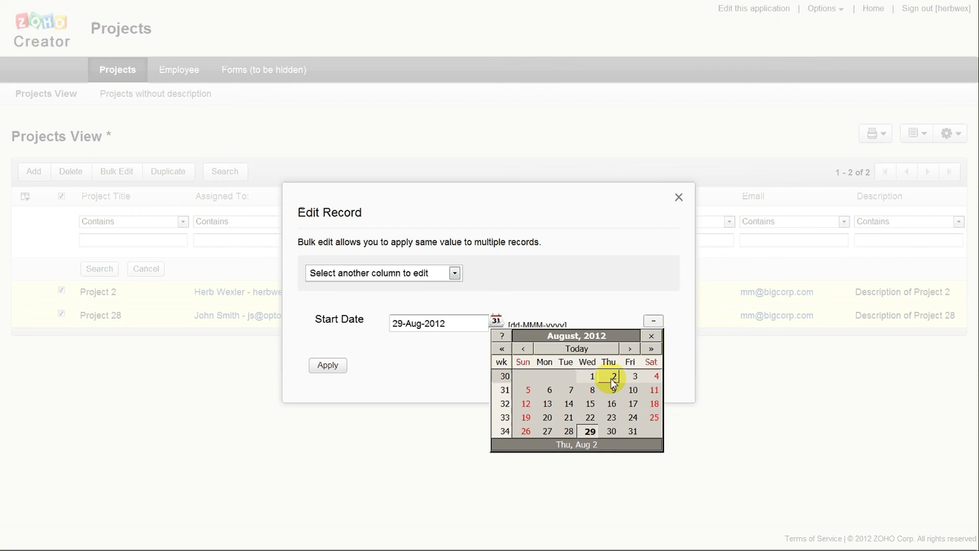
{"action": "left_click", "coordinate": [553, 394]}
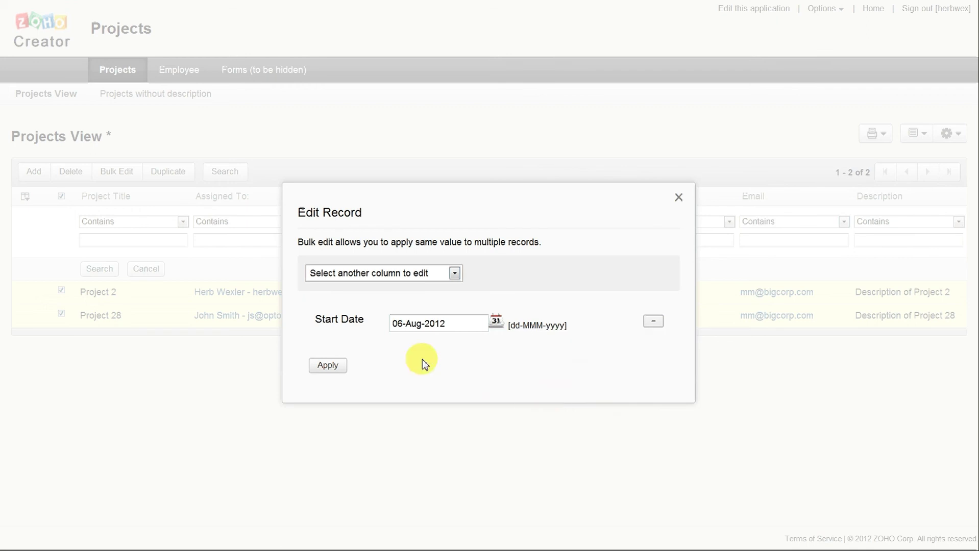
{"action": "left_click", "coordinate": [340, 365]}
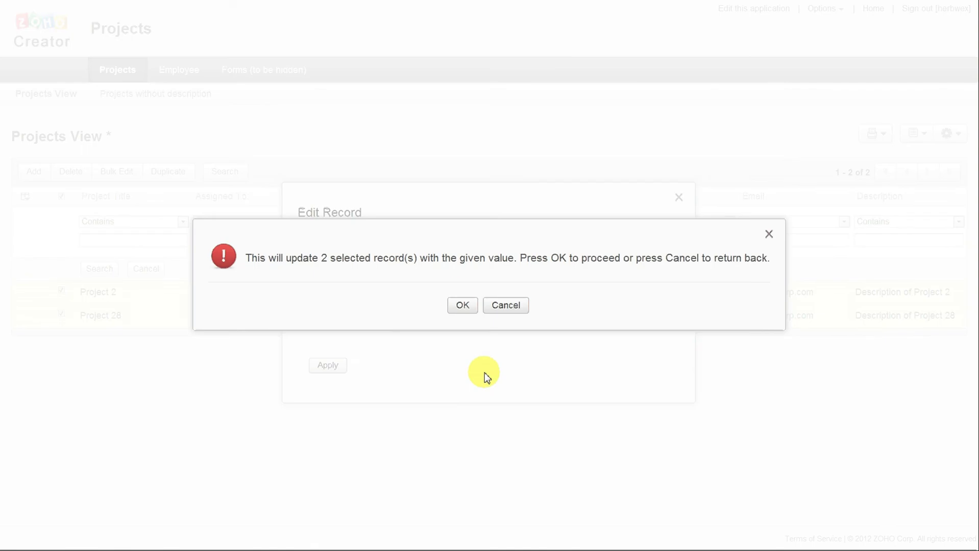
{"action": "left_click", "coordinate": [457, 302]}
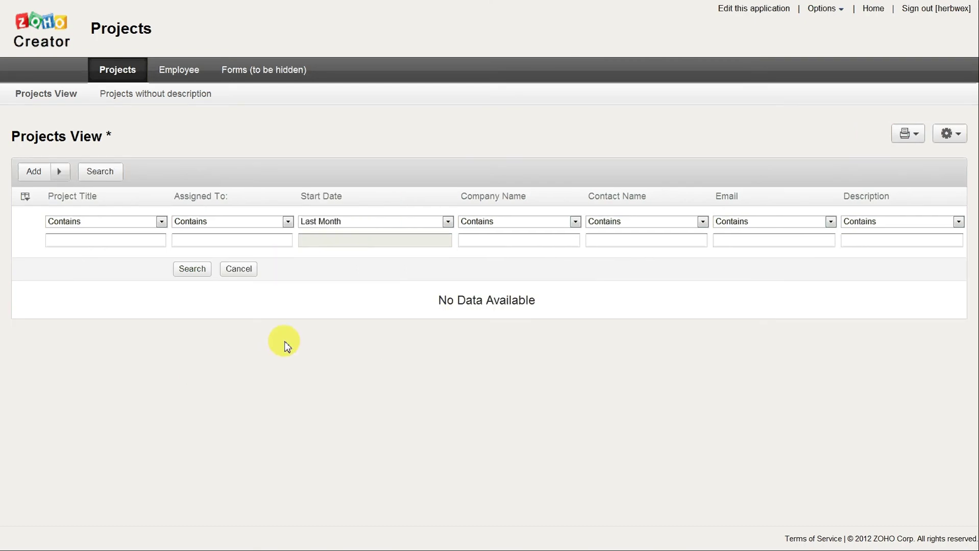
Step: Search for records with a Start Date in Next Month to check the rescheduled projects
{"action": "left_click", "coordinate": [448, 221]}
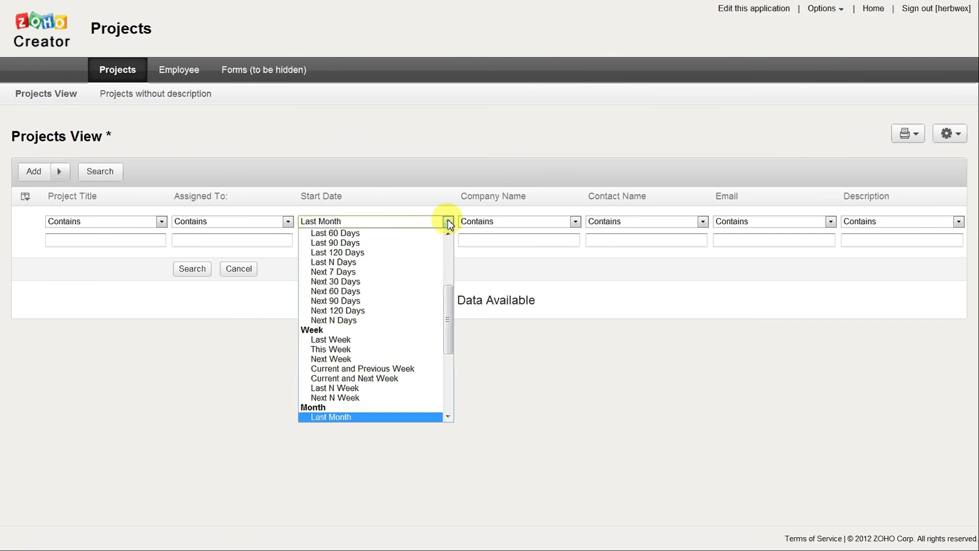
{"action": "left_click", "coordinate": [448, 417]}
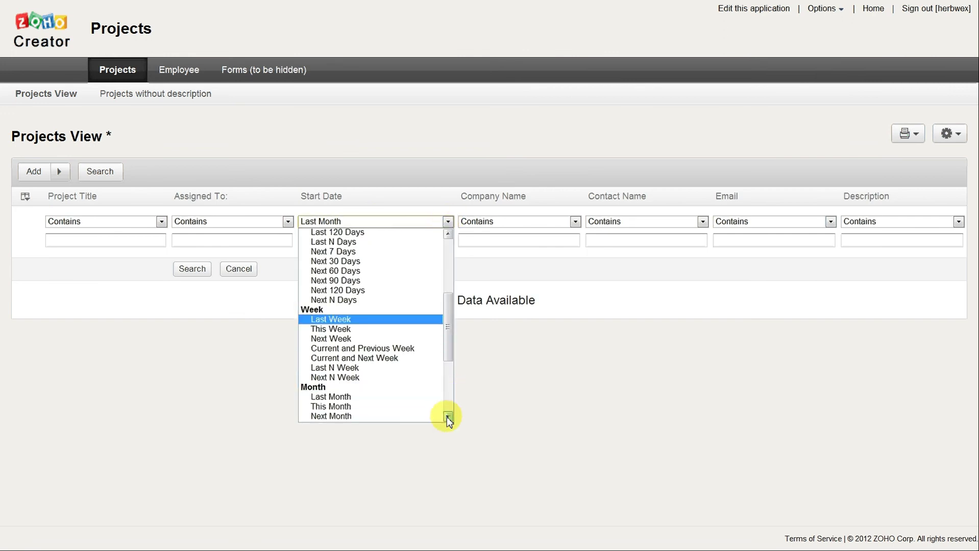
{"action": "left_click", "coordinate": [421, 418]}
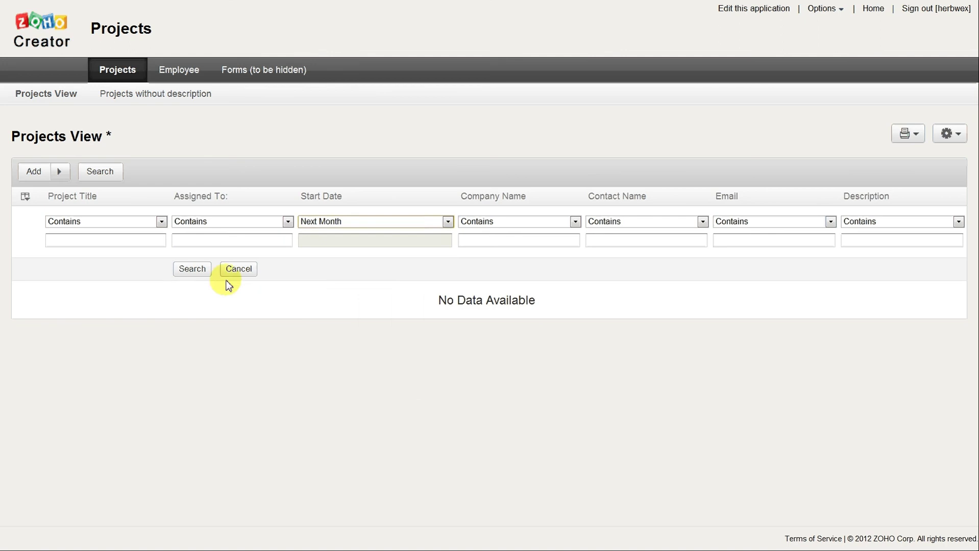
{"action": "left_click", "coordinate": [198, 275]}
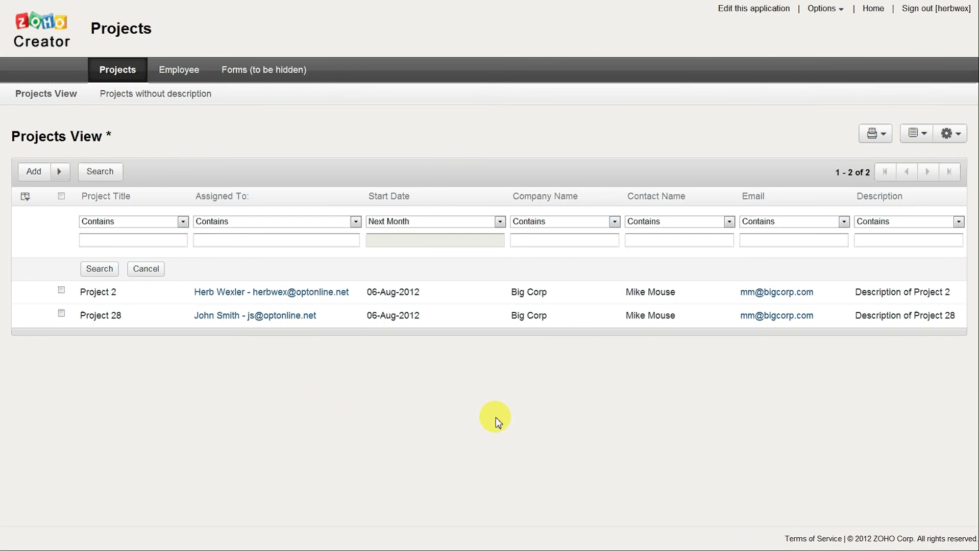
{"action": "mouse_move", "coordinate": [364, 318]}
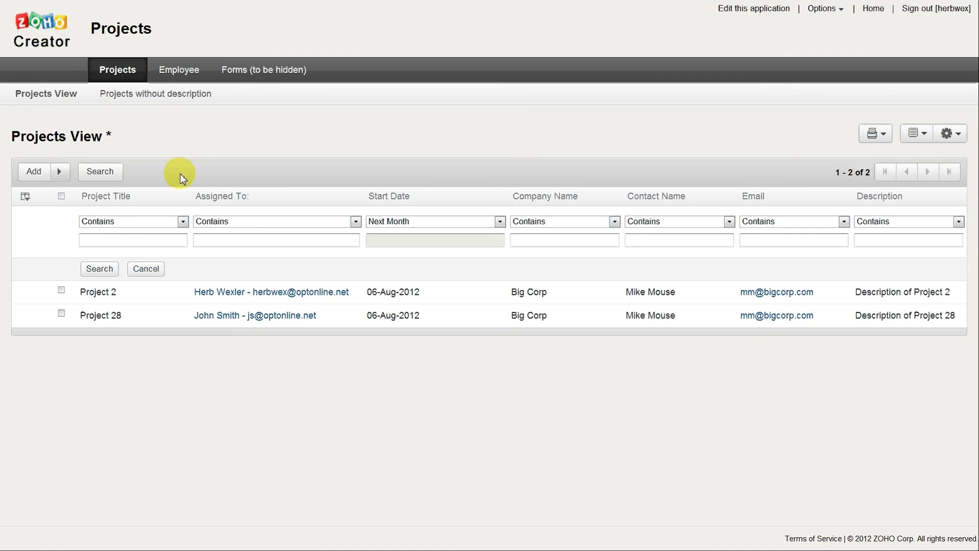
{"action": "mouse_move", "coordinate": [127, 136]}
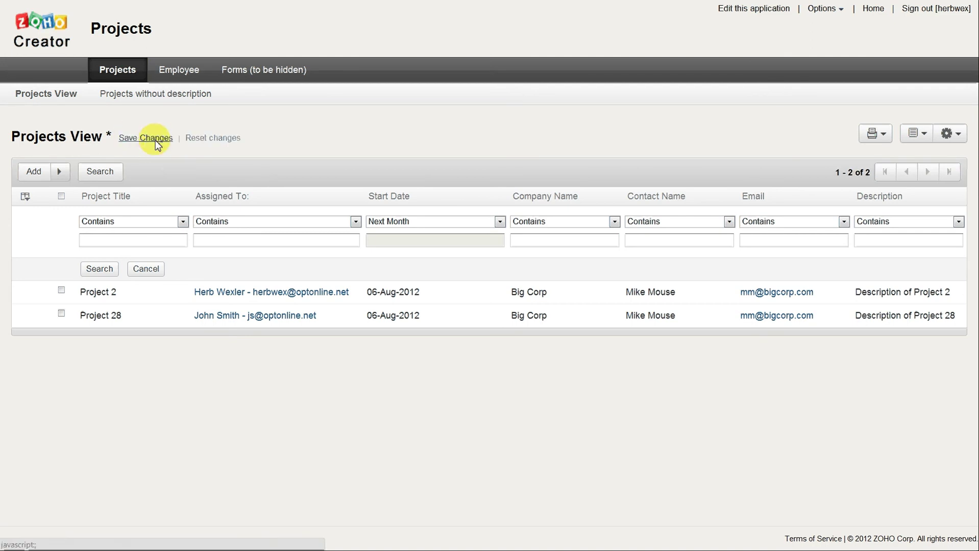